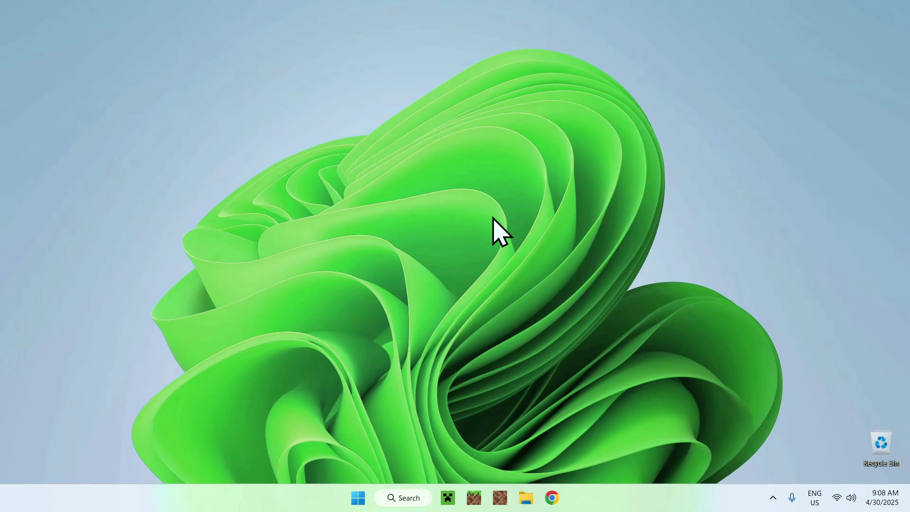
Launch Google Chrome from the taskbar so a new Google tab appears.
left_click(551, 498)
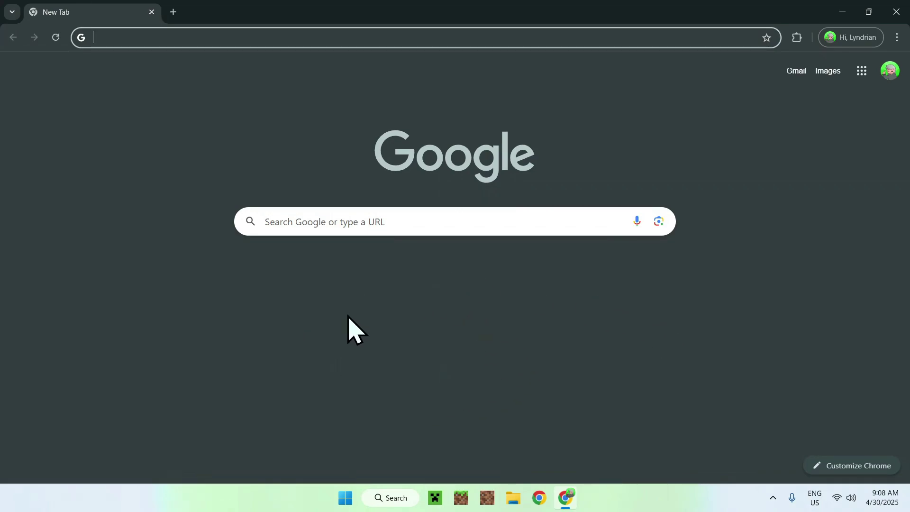
Search Google for Modrinth, open modrinth.com, and browse Discover content > Mods.
left_click(455, 224)
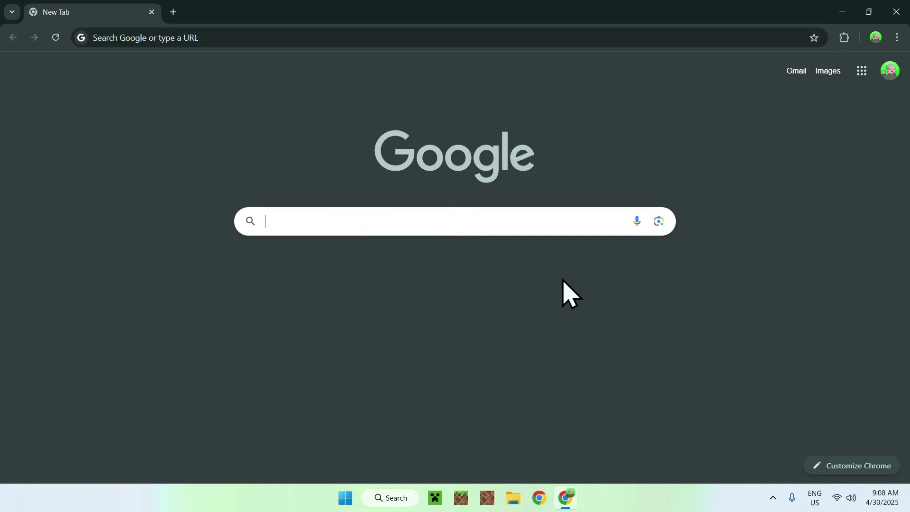
type("Modrinth")
key("Return")
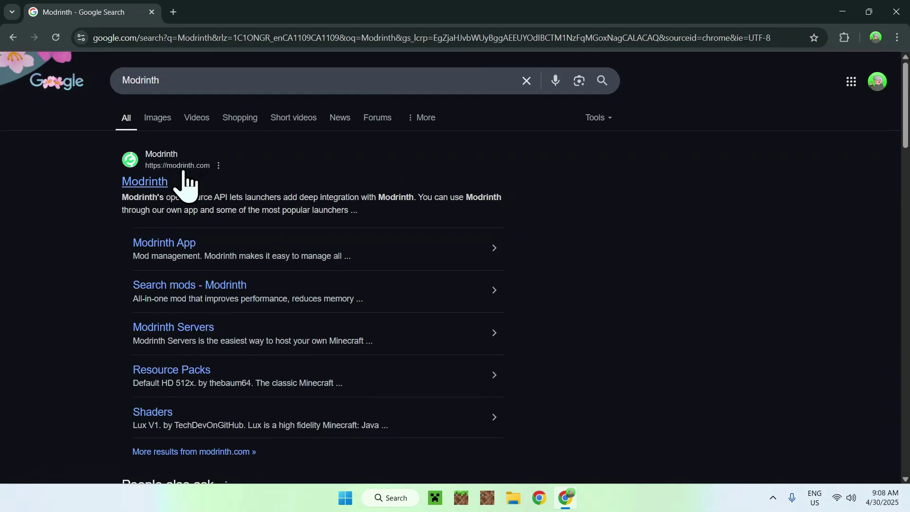
left_click(145, 187)
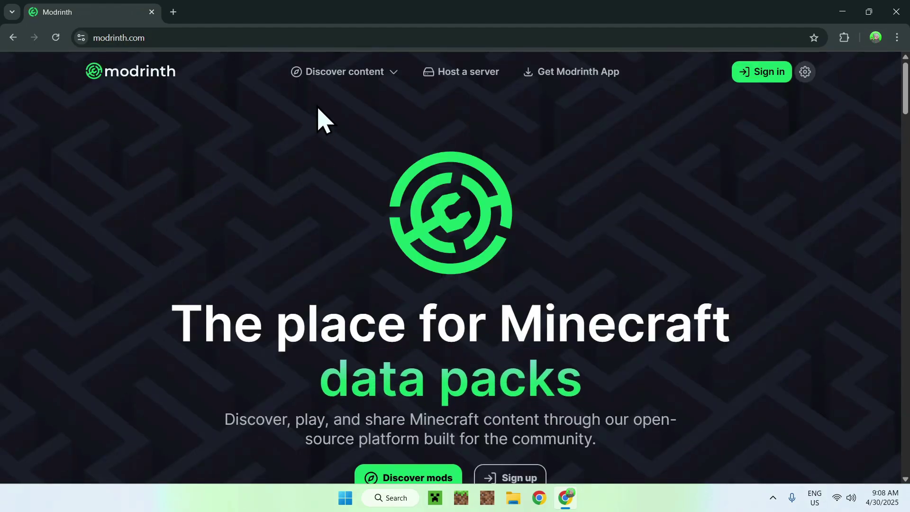
left_click(349, 74)
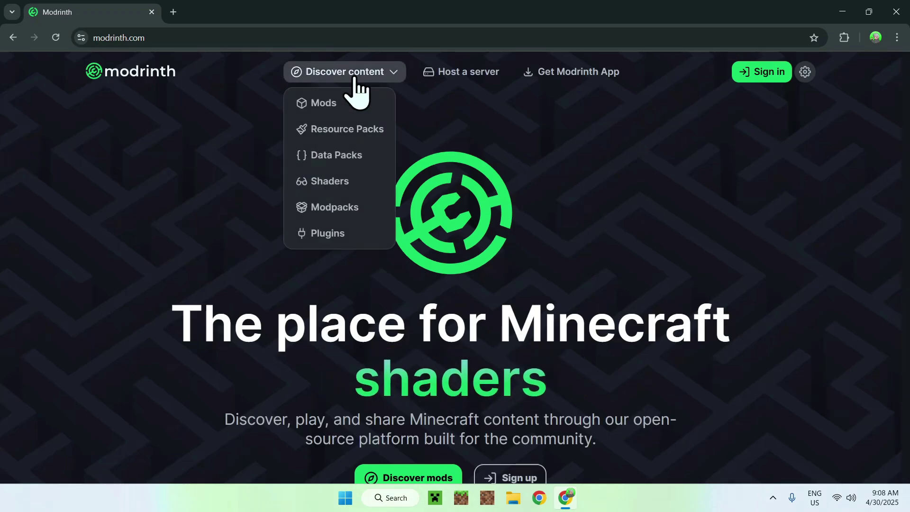
left_click(363, 103)
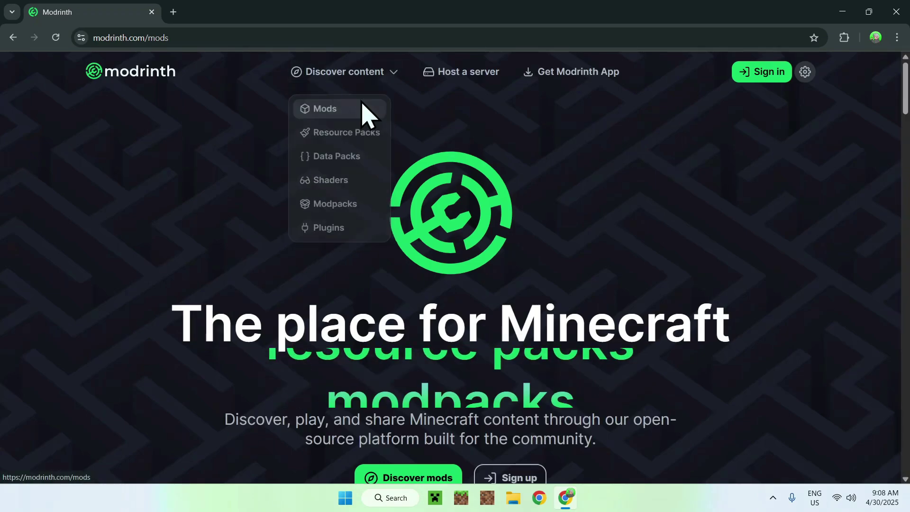
Search Modrinth for 'Mod Menu' and open its project page.
left_click(457, 142)
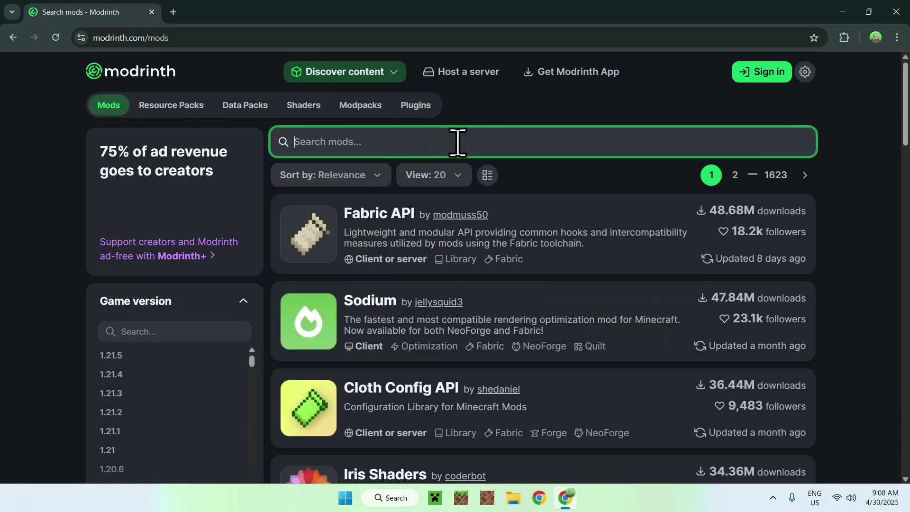
type("Mod Menu")
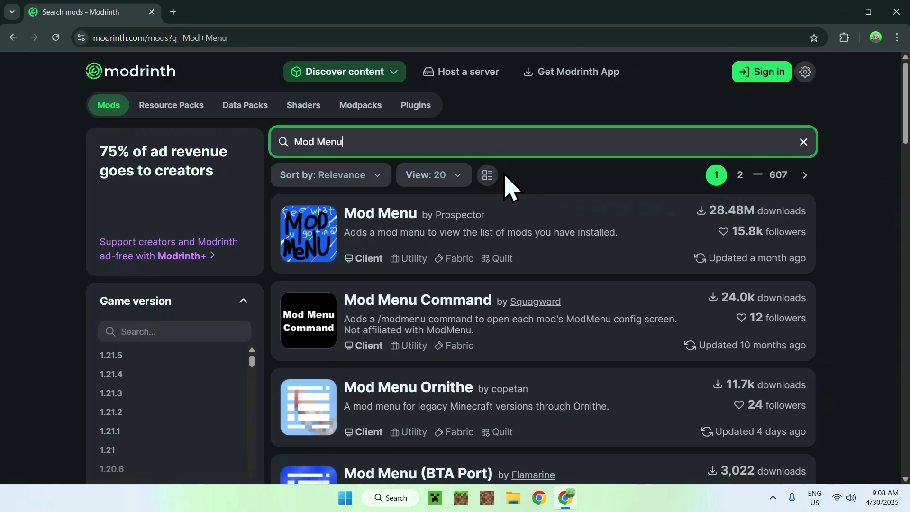
left_click(373, 217)
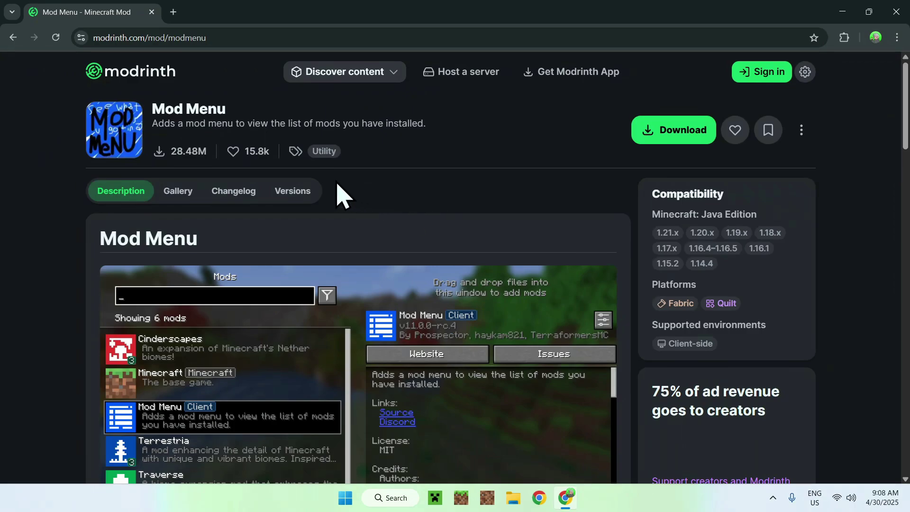
Filter Mod Menu versions to Minecraft 1.21.5 and download 14.0.0-rc.2.
left_click(293, 192)
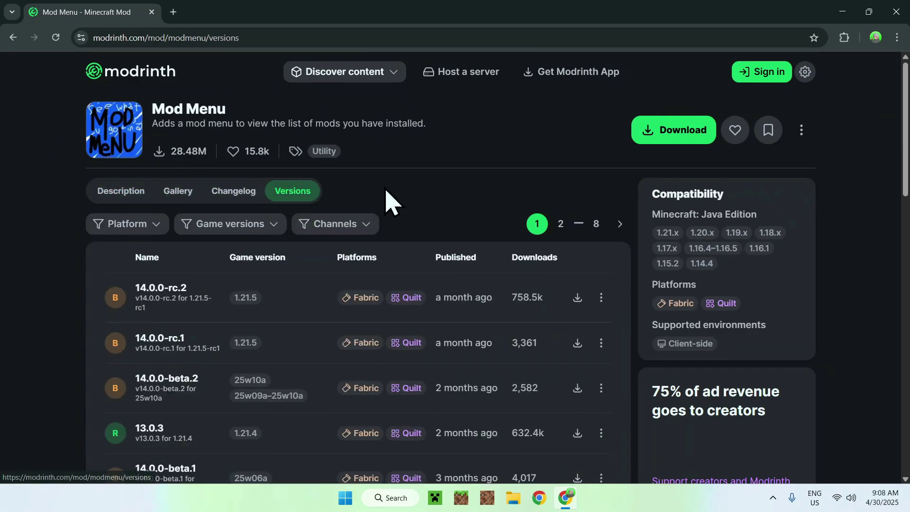
left_click(240, 226)
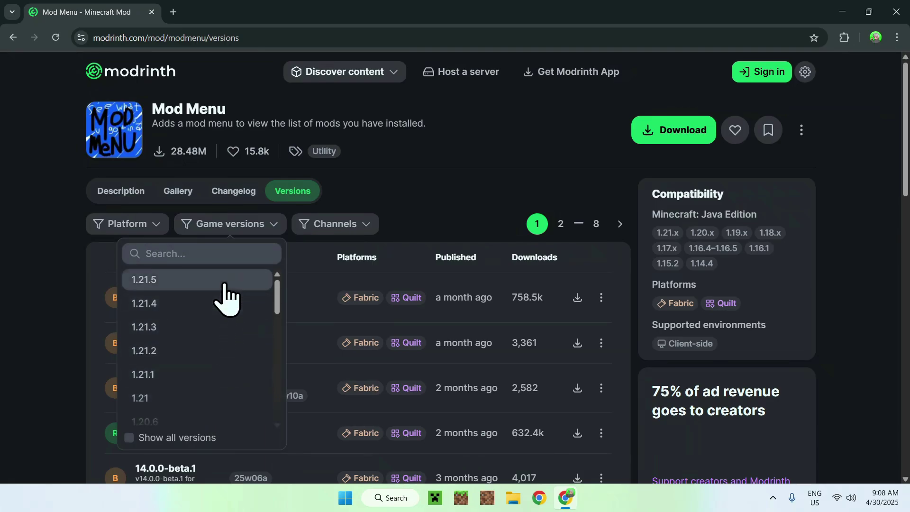
left_click(224, 284)
left_click(476, 232)
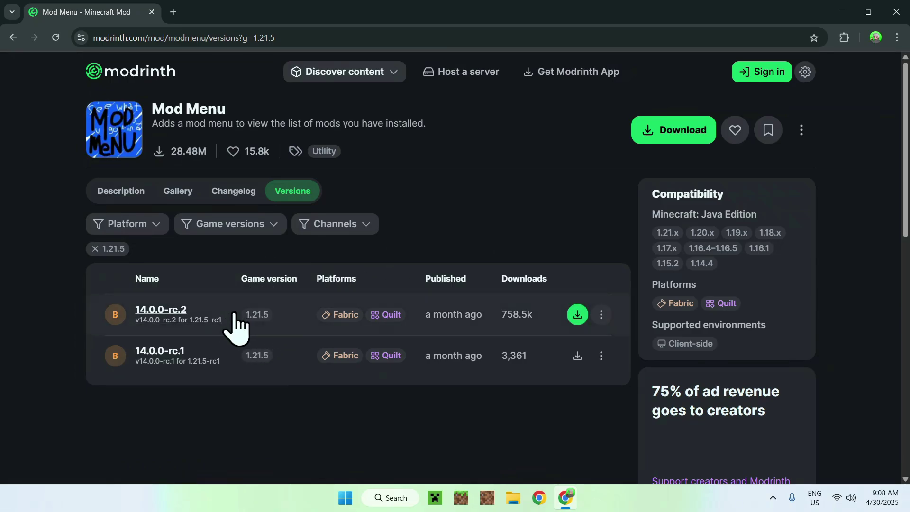
left_click(577, 316)
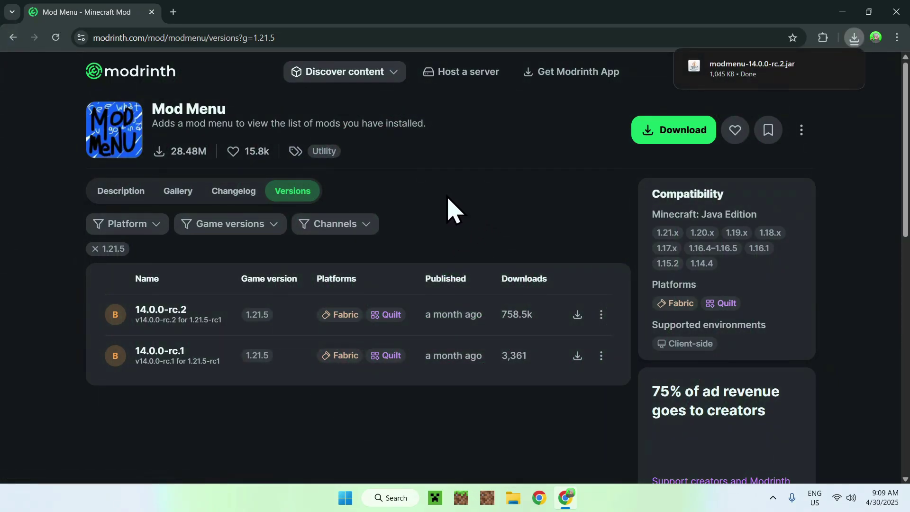
Open the 14.0.0-rc.2 version details and follow its required Fabric API dependency.
left_click(163, 315)
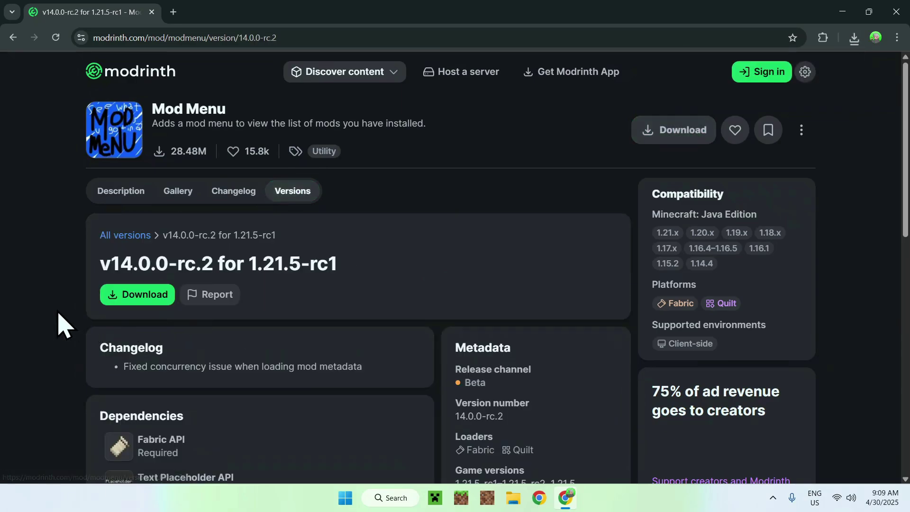
scroll(60, 324, "down", 3)
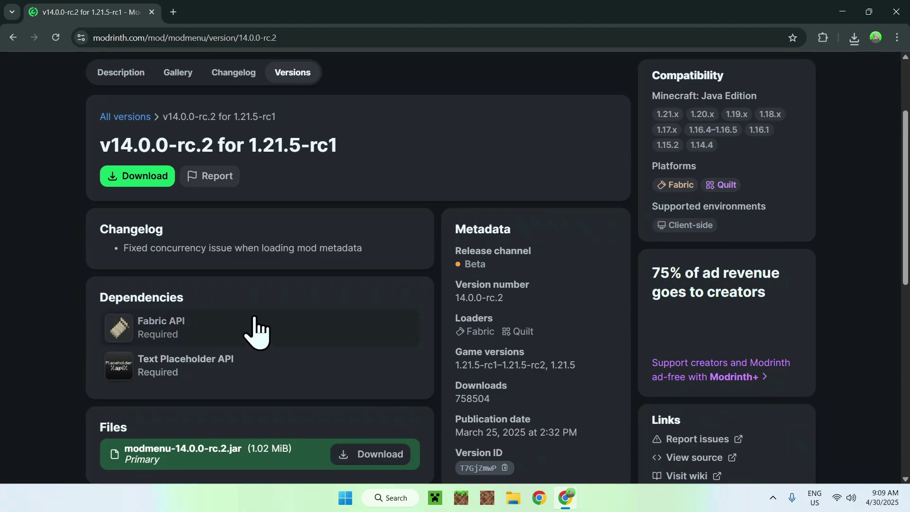
left_click(226, 332)
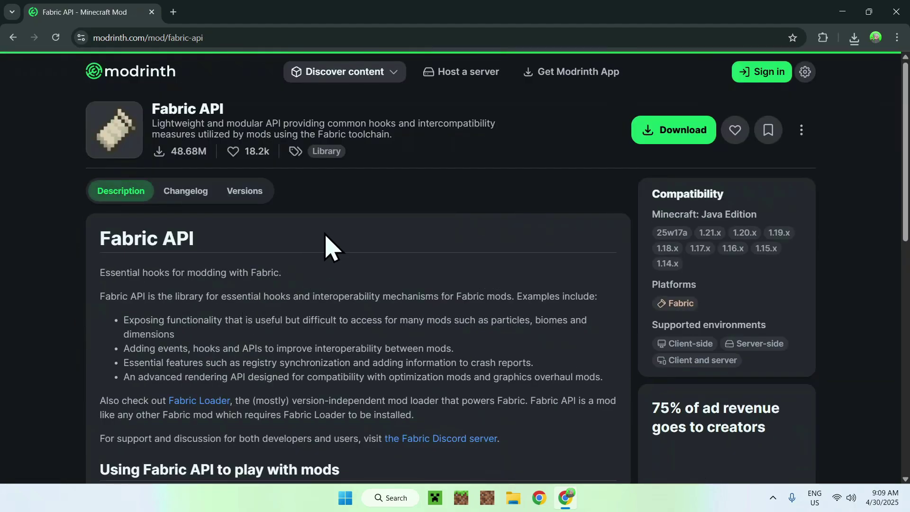
Filter Fabric API versions to Minecraft 1.21.5 and download 0.121.0+1.21.5.
left_click(238, 194)
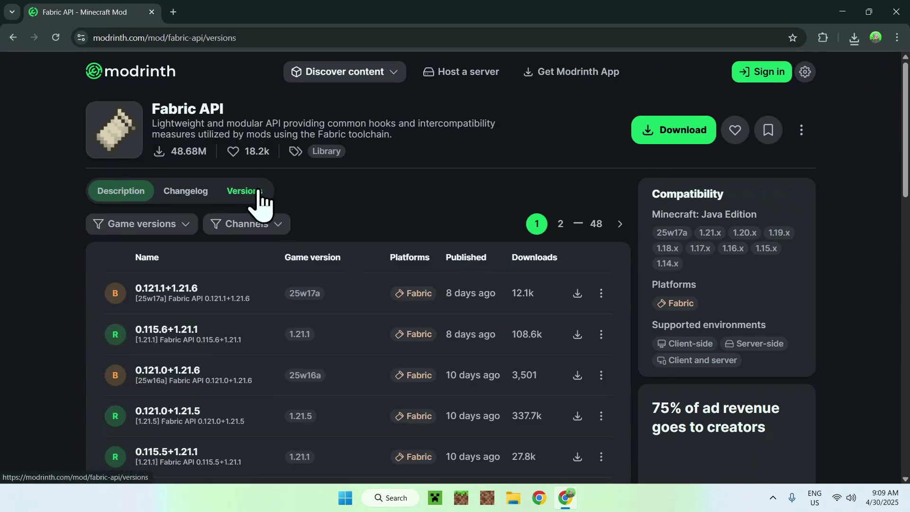
left_click(159, 225)
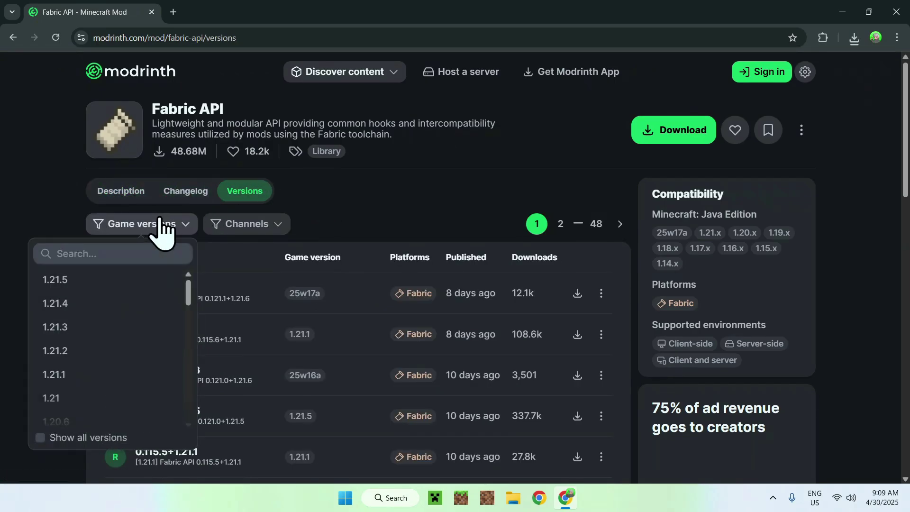
left_click(112, 294)
left_click(355, 224)
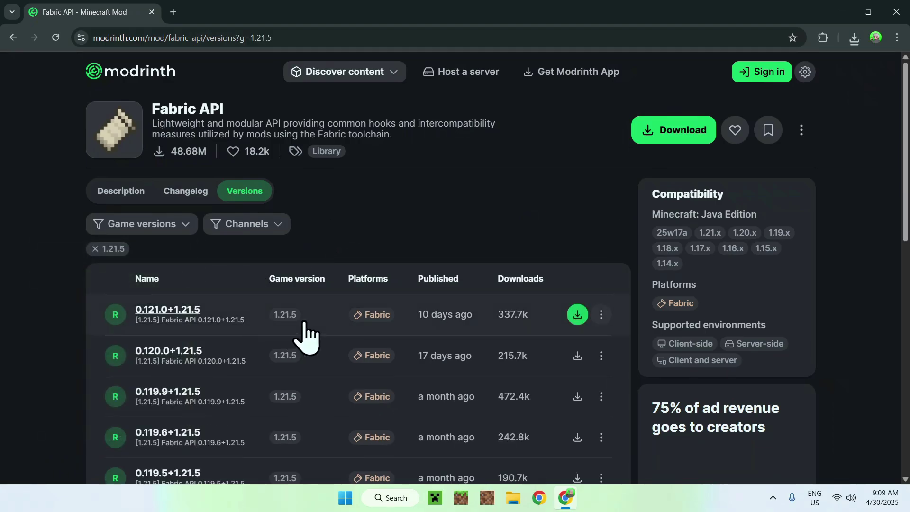
left_click(576, 313)
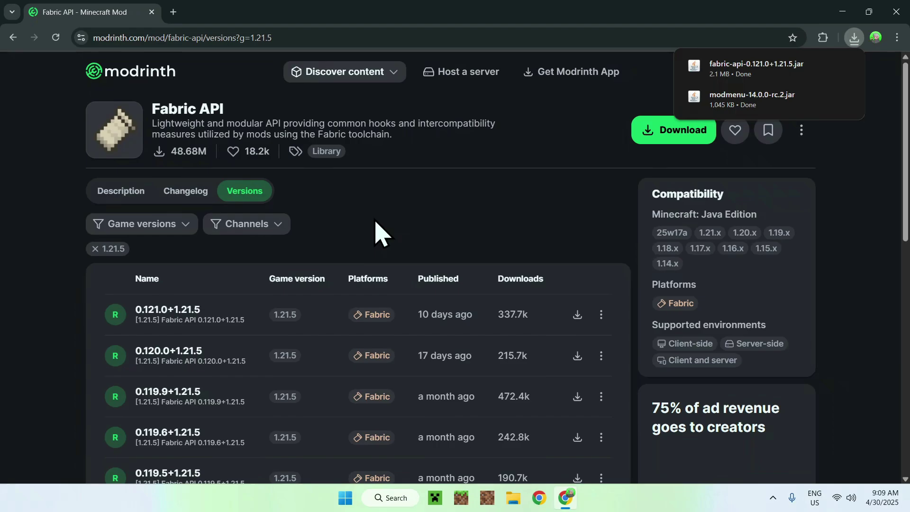
Return to the Mod Menu 14.0.0-rc.2 details and open the Text Placeholder API dependency.
left_click(14, 38)
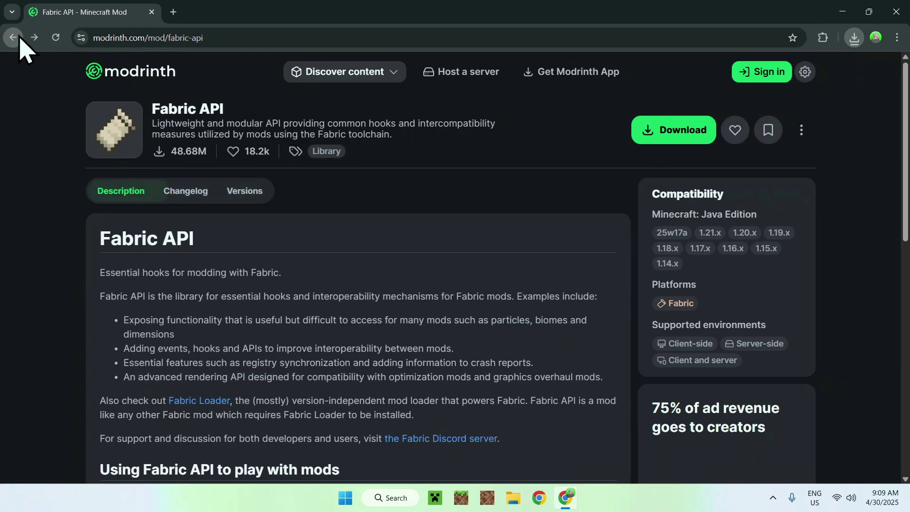
left_click(15, 38)
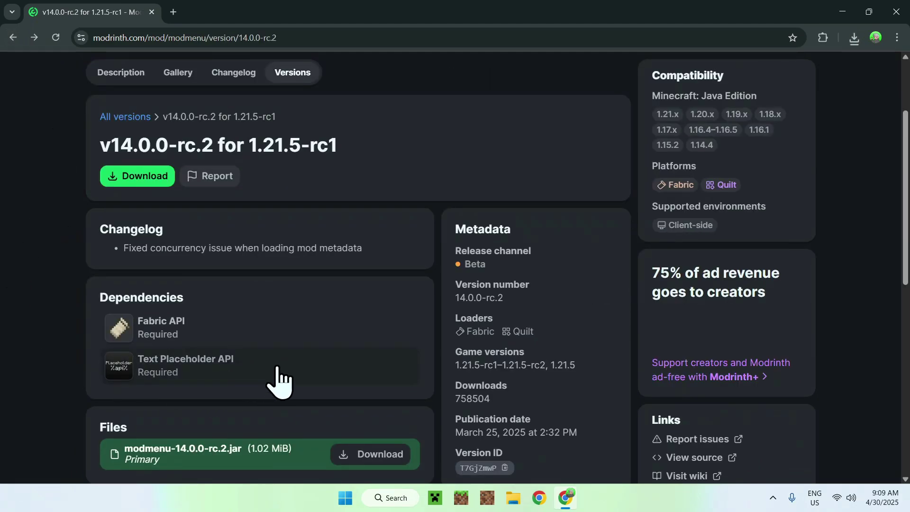
left_click(251, 374)
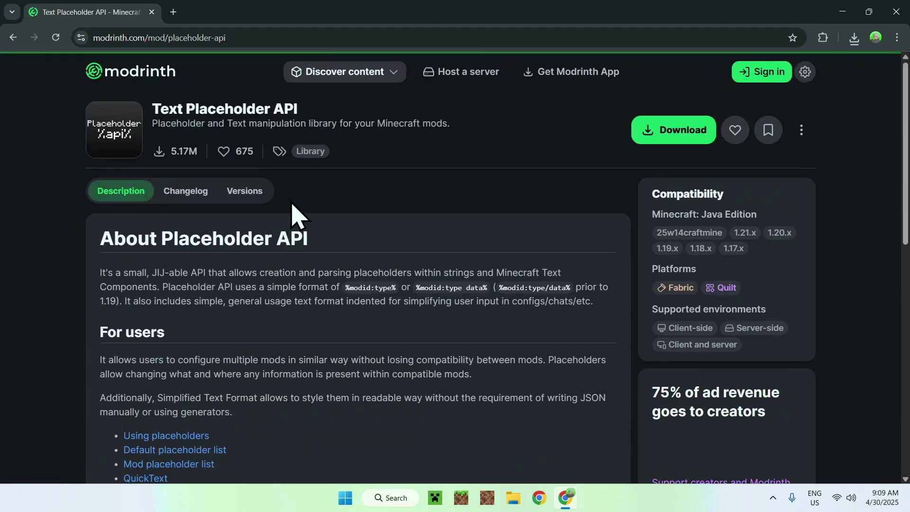
Filter Text Placeholder API versions to 1.21.5 and download 2.6.3+1.21.5.
left_click(244, 192)
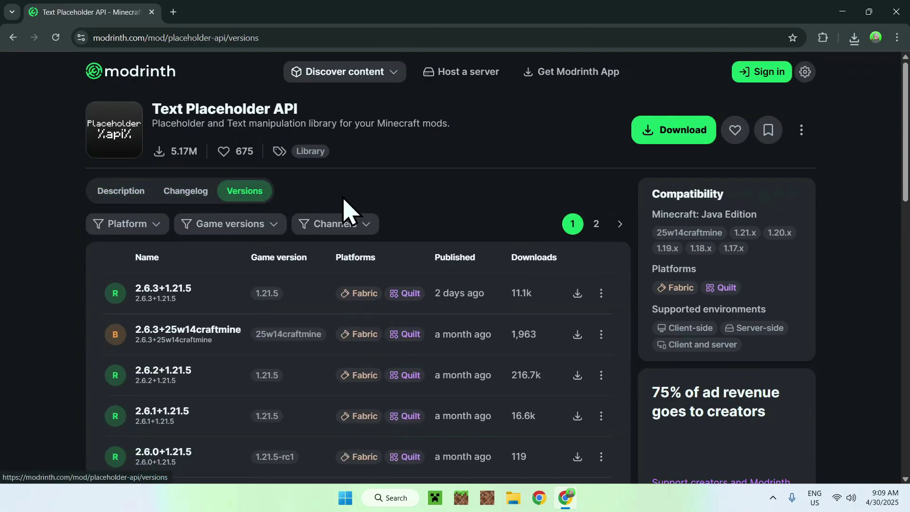
left_click(213, 223)
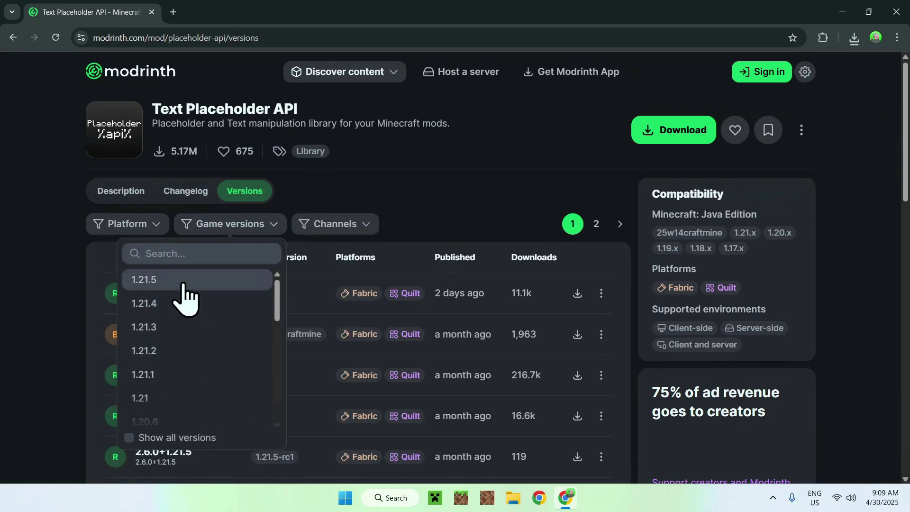
left_click(183, 286)
left_click(471, 197)
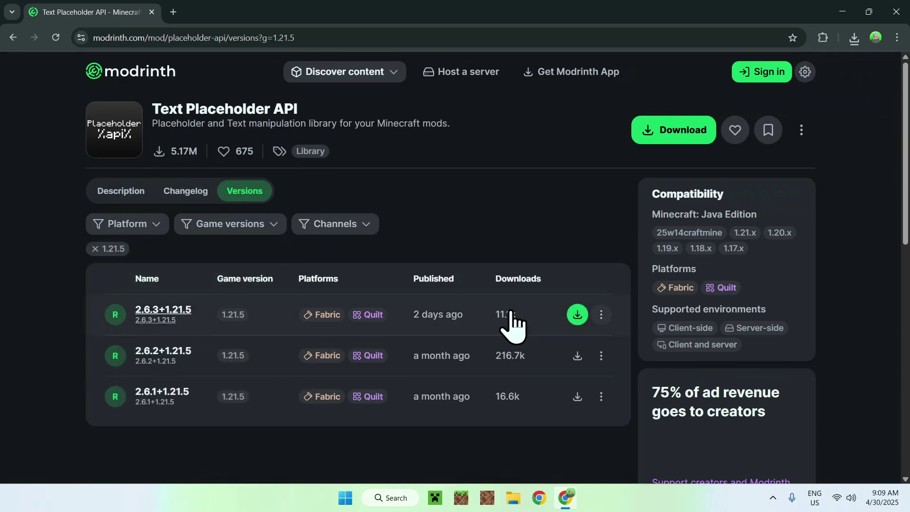
left_click(572, 316)
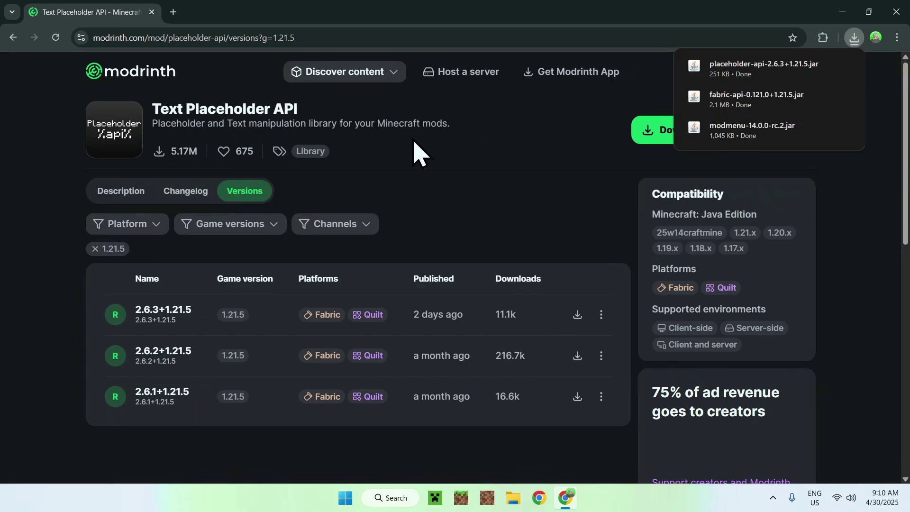
Browse Modrinth's Mods catalogue and open the Sodium project page.
mouse_move(346, 79)
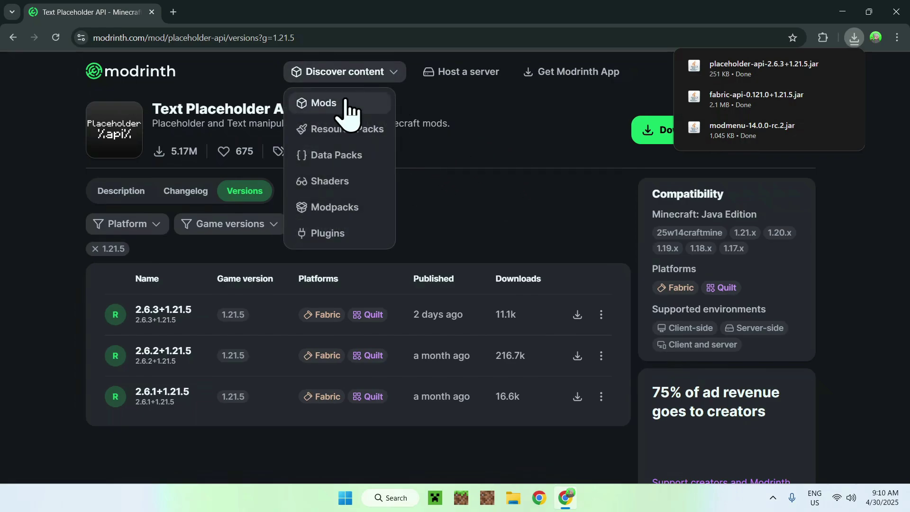
left_click(349, 106)
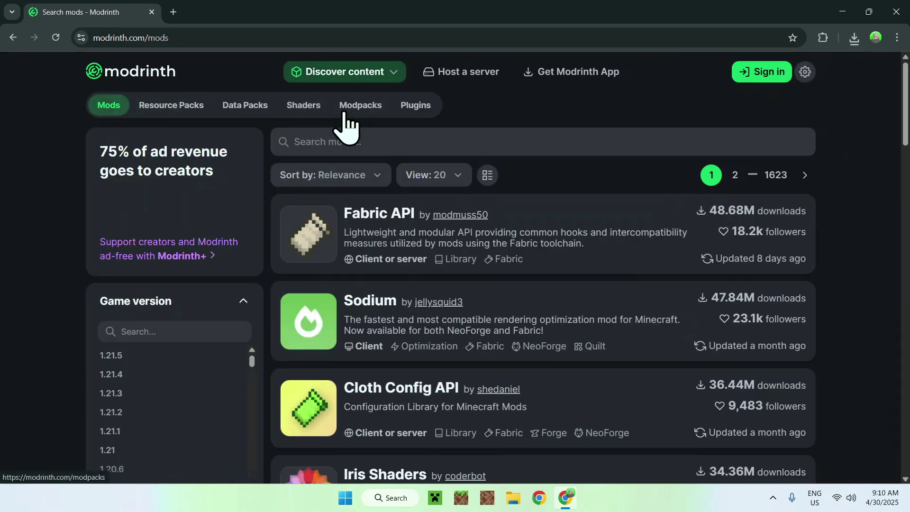
left_click(368, 306)
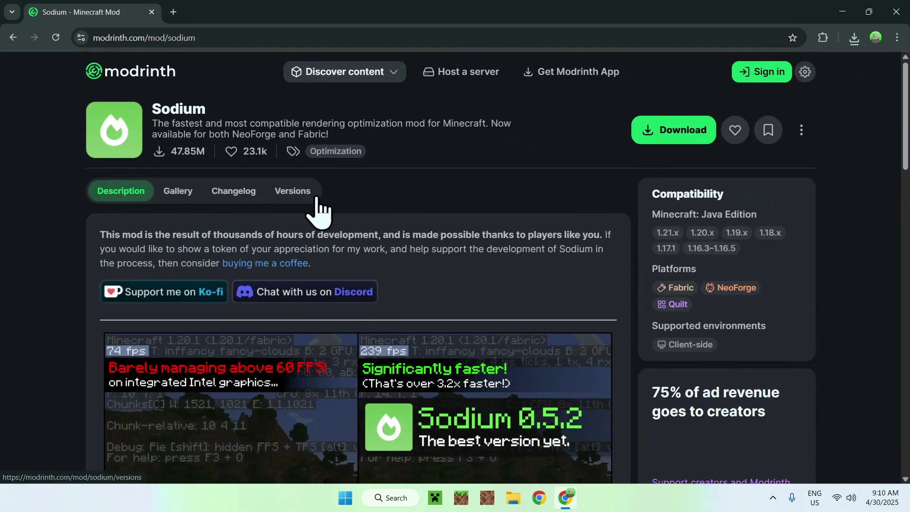
Filter Sodium versions to 1.21.5 and download the mc1.21.5-0.6.13-fabric build.
left_click(294, 194)
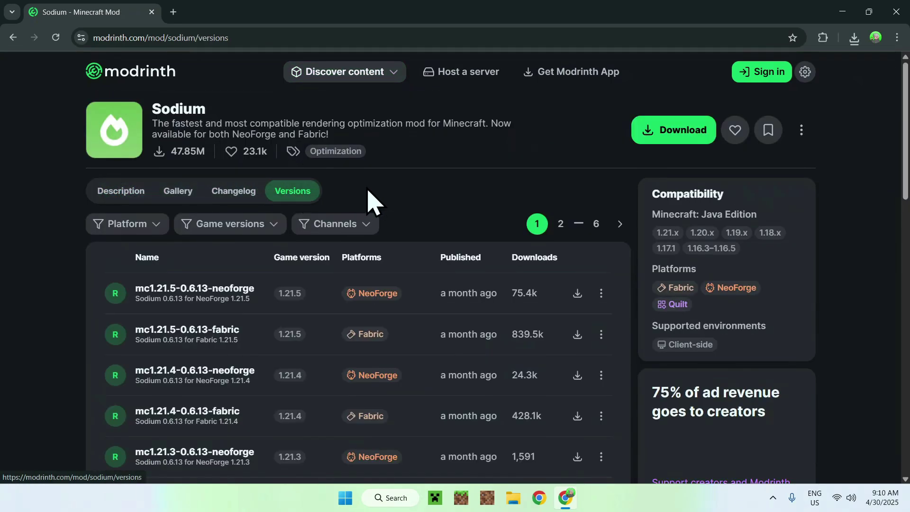
left_click(223, 230)
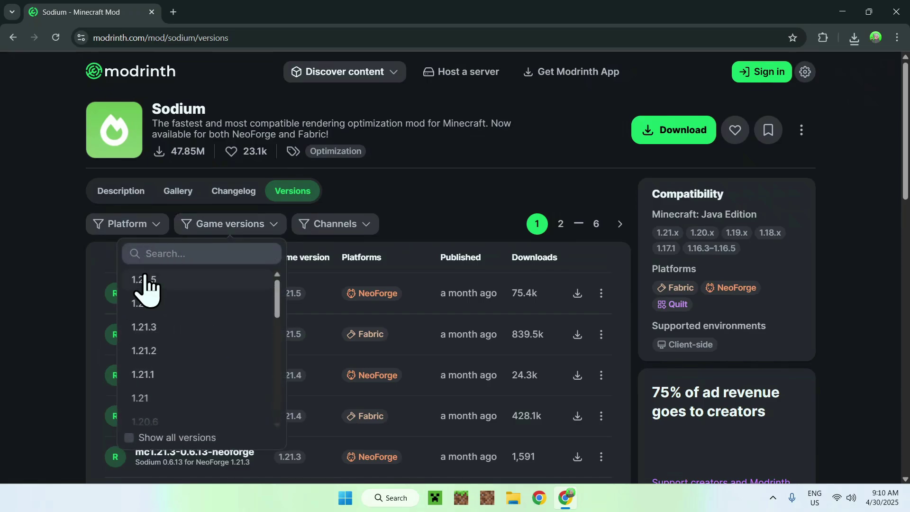
left_click(185, 280)
left_click(419, 207)
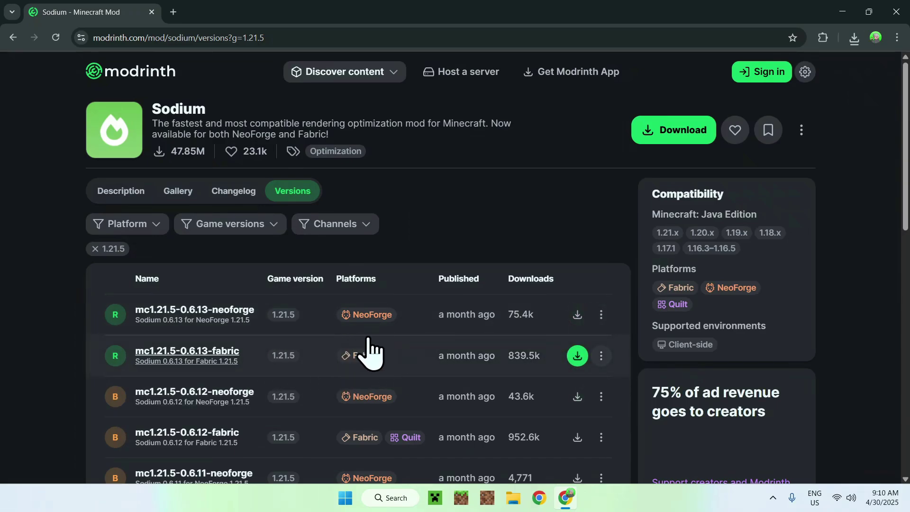
left_click(577, 355)
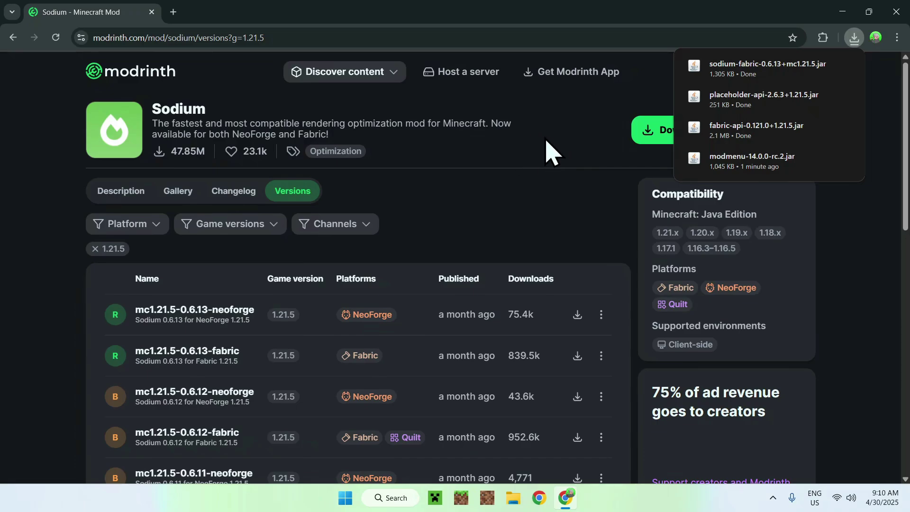
In a new tab, search Google for 'Fabric Minecraft' and open the official Fabric website.
left_click(173, 12)
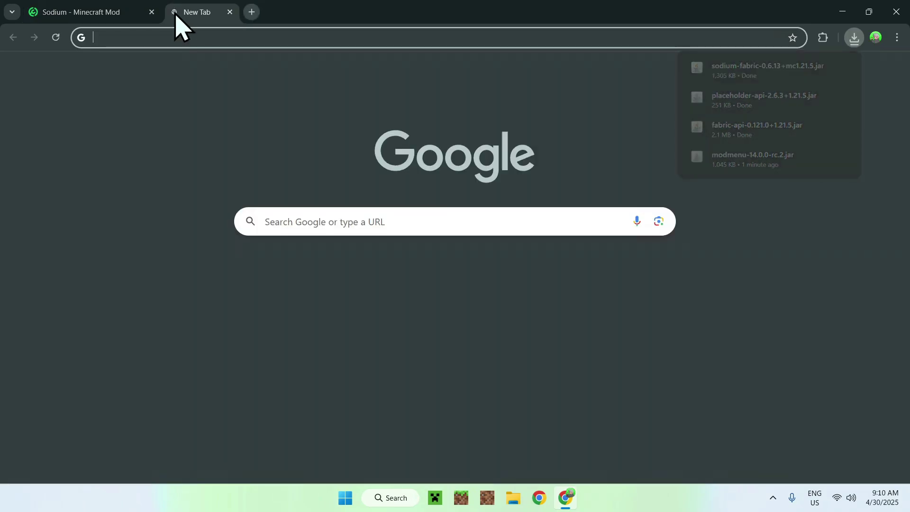
left_click(293, 211)
type("Fabric M")
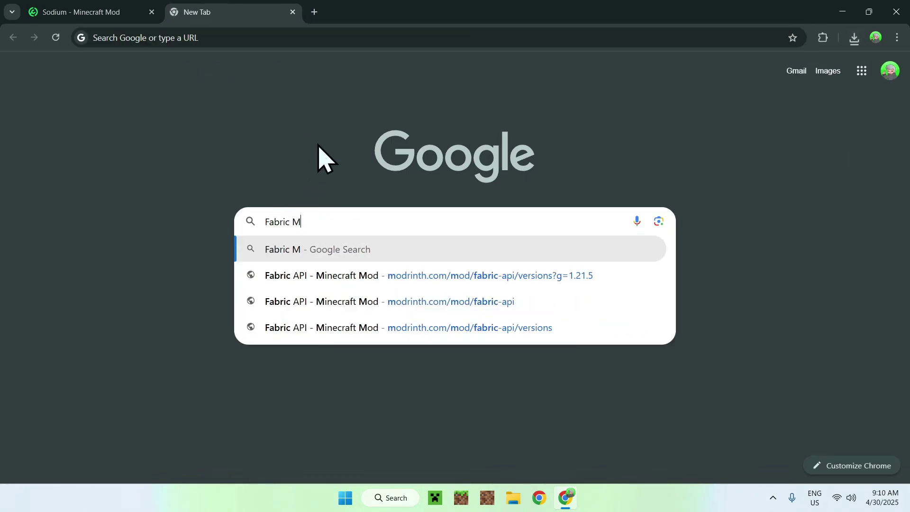
type("inecraft")
key("Return")
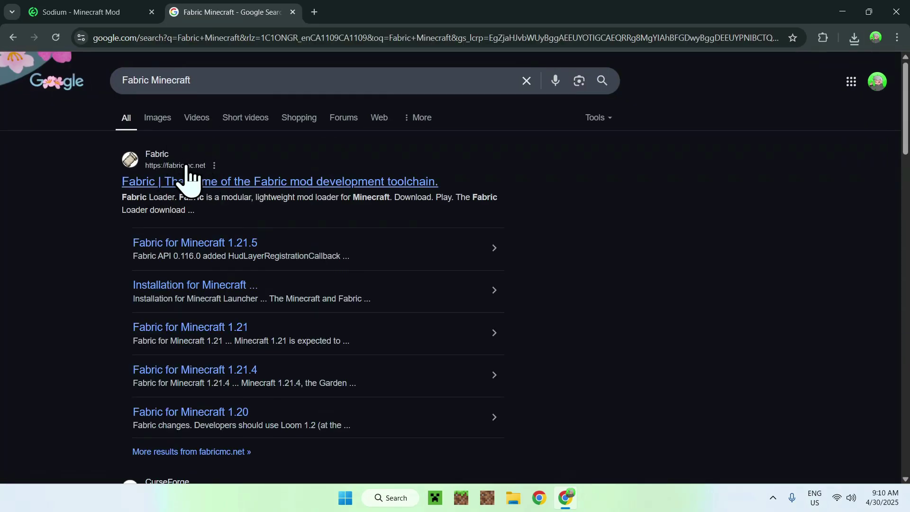
left_click(162, 188)
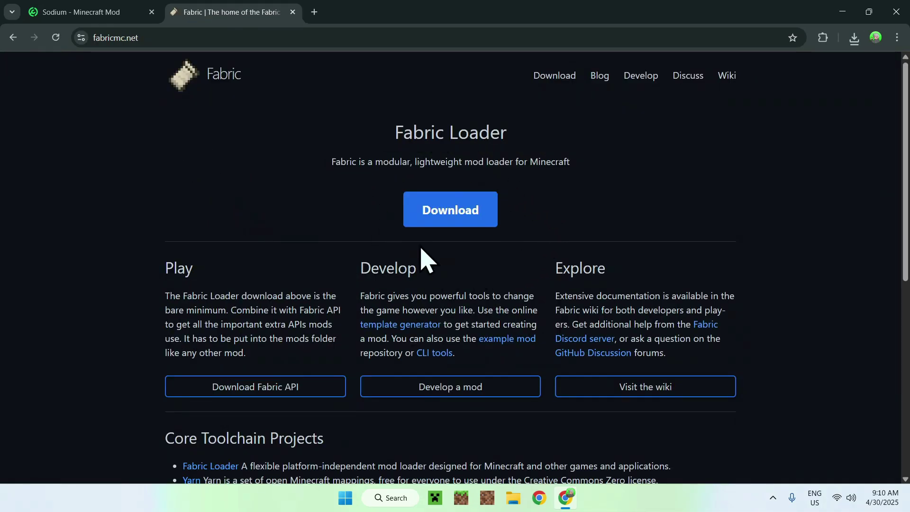
Download the Fabric installer for Windows, then close Chrome.
left_click(438, 219)
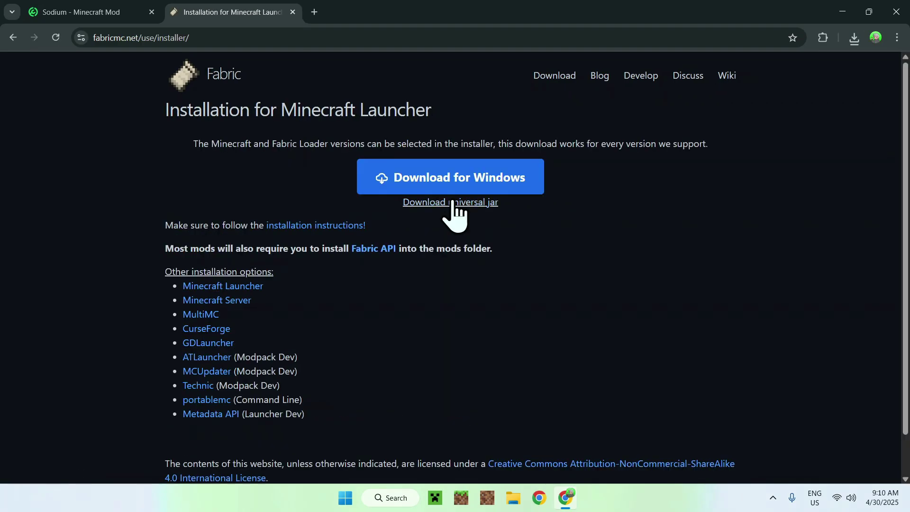
left_click(447, 188)
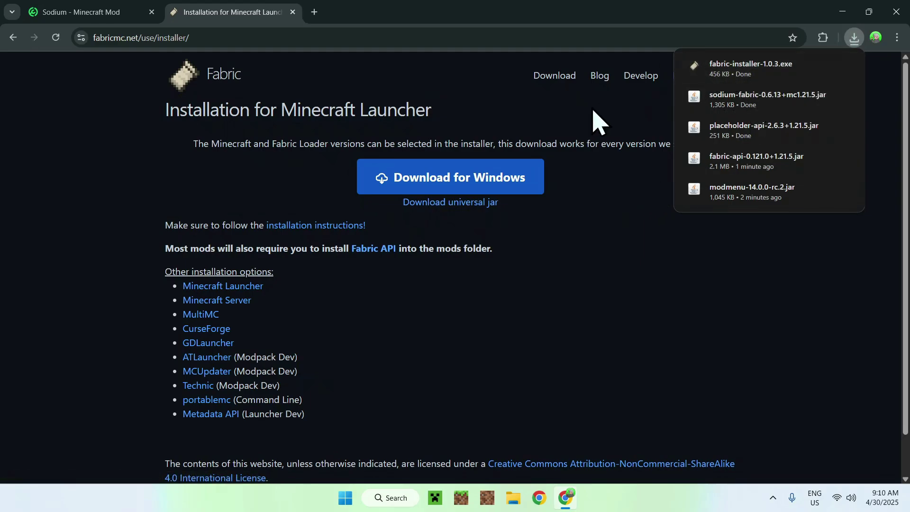
left_click(895, 12)
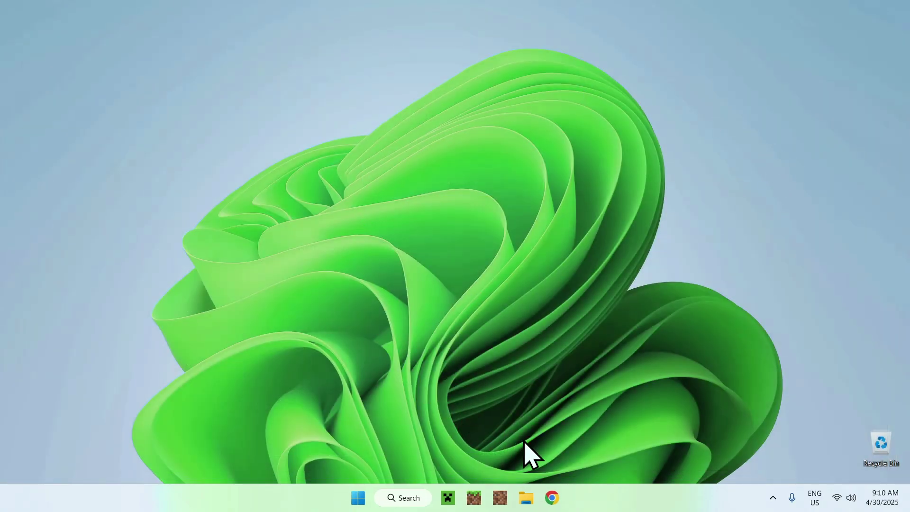
Run fabric-installer-1.0.3.exe from the Downloads folder in File Explorer.
left_click(525, 498)
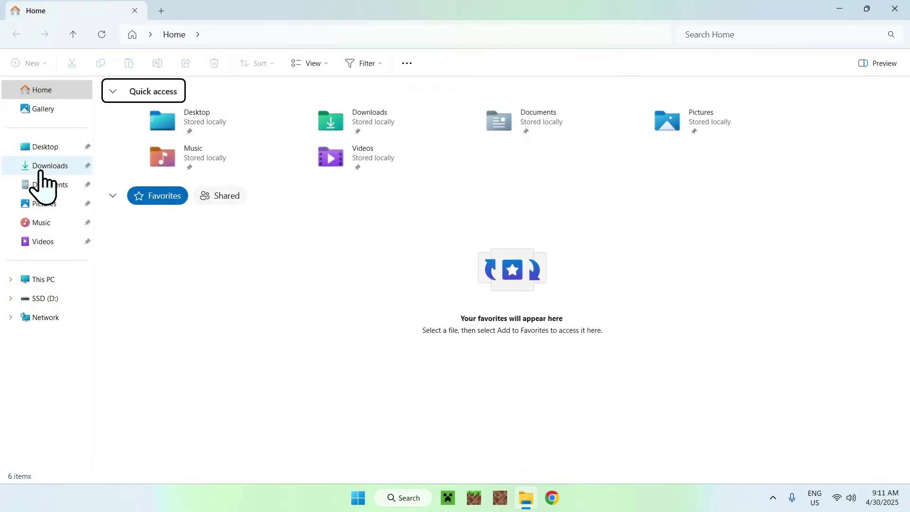
left_click(40, 168)
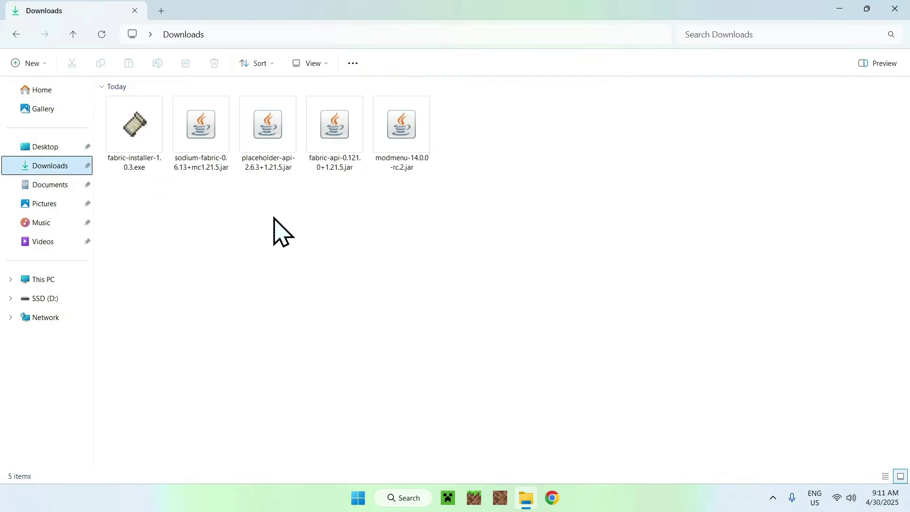
left_click(134, 166)
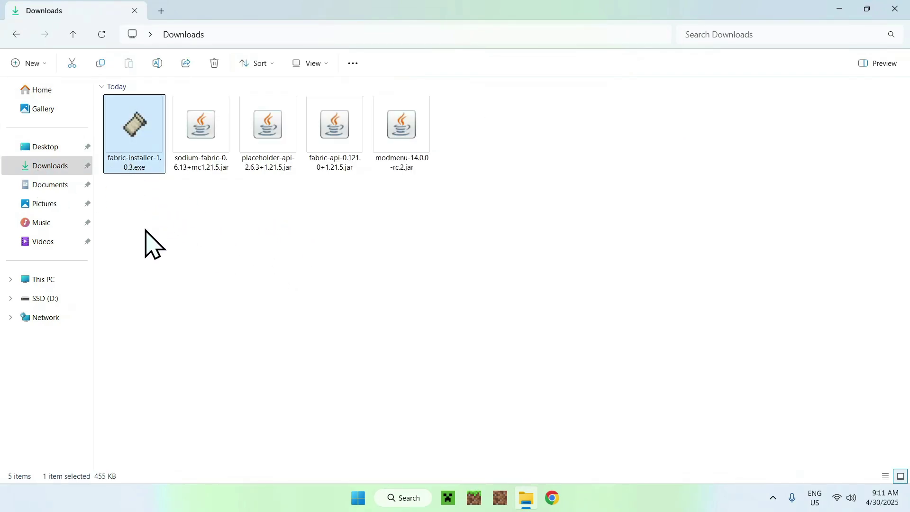
double_click(124, 142)
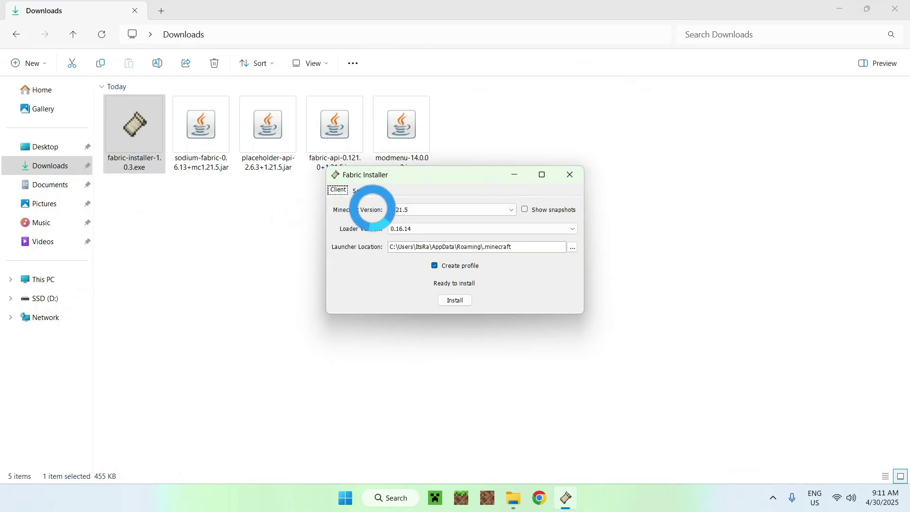
Install Fabric for Minecraft 1.21.5, acknowledge the success message, and close the installer.
left_click(399, 209)
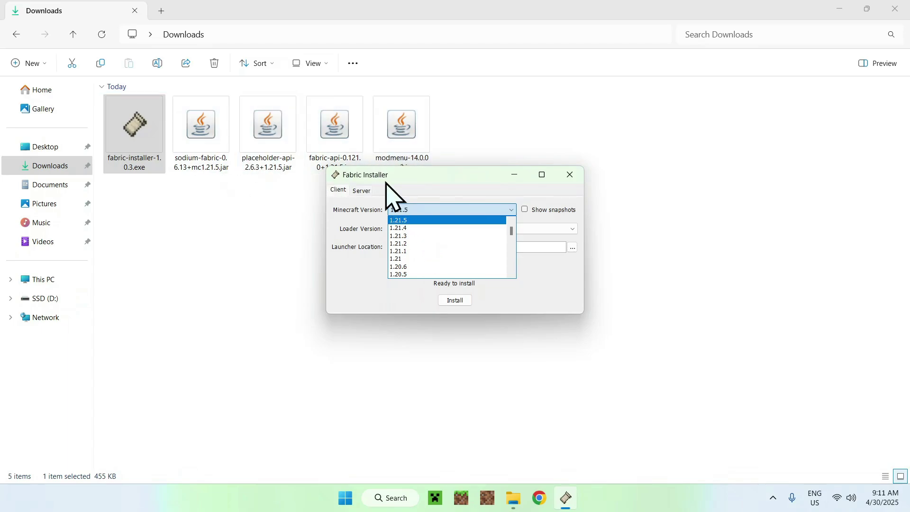
left_click(423, 220)
left_click(453, 304)
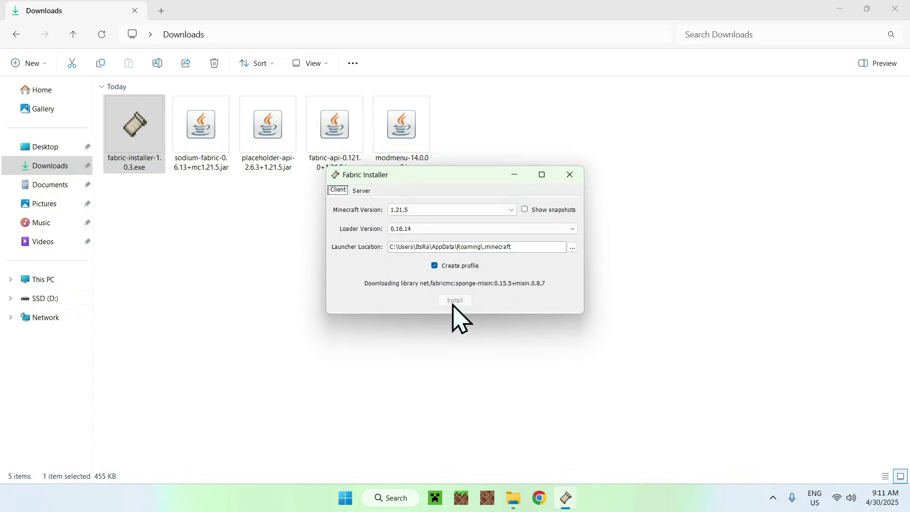
left_click(454, 268)
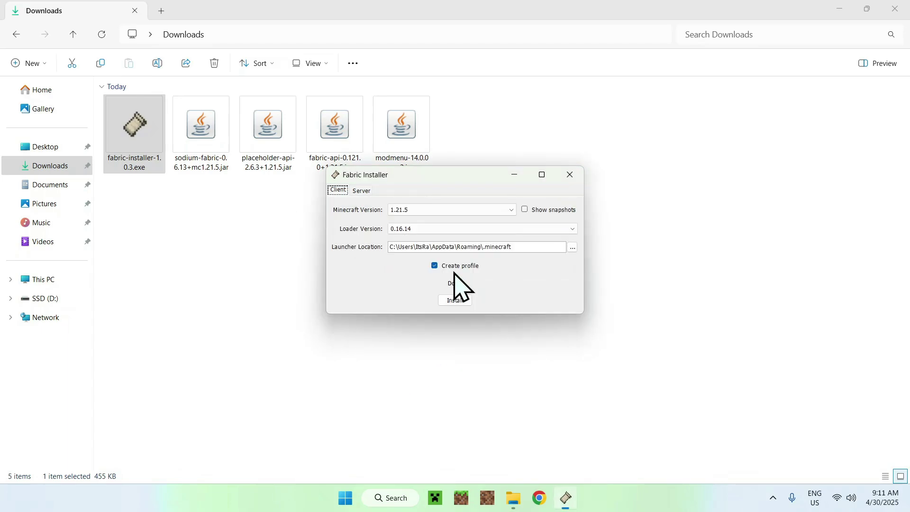
left_click(569, 175)
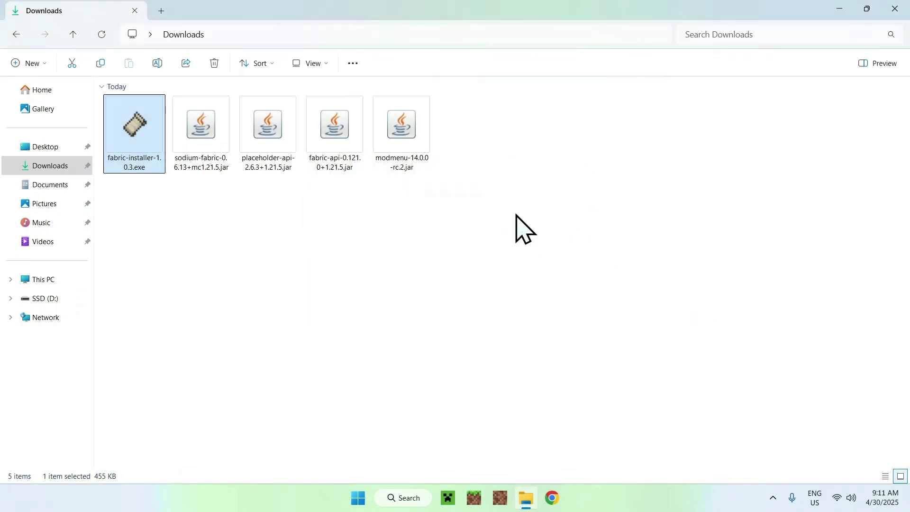
left_click(445, 495)
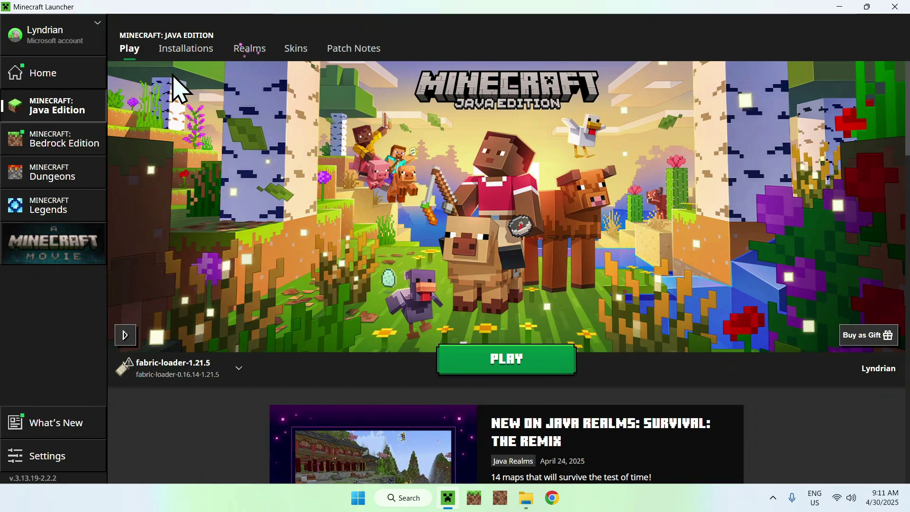
Open the fabric-loader-1.21.5 installation's game folder and select its mods folder.
left_click(182, 67)
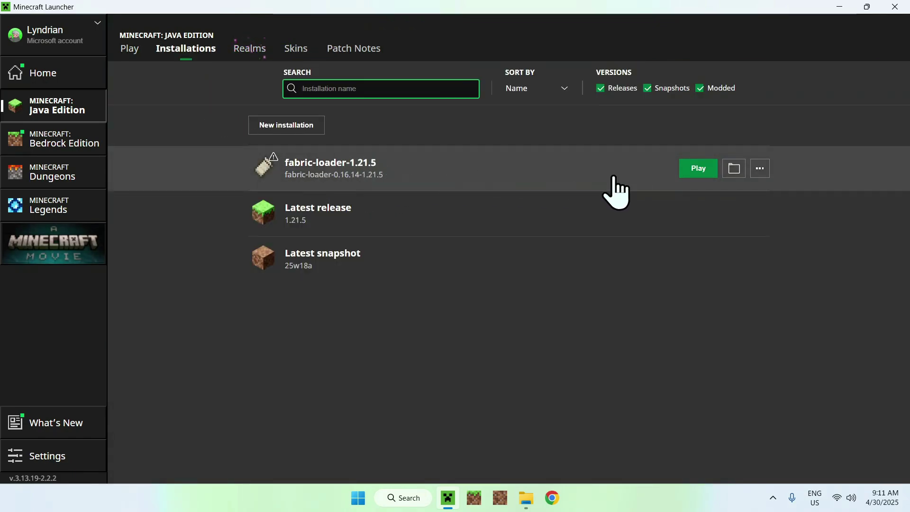
left_click(733, 175)
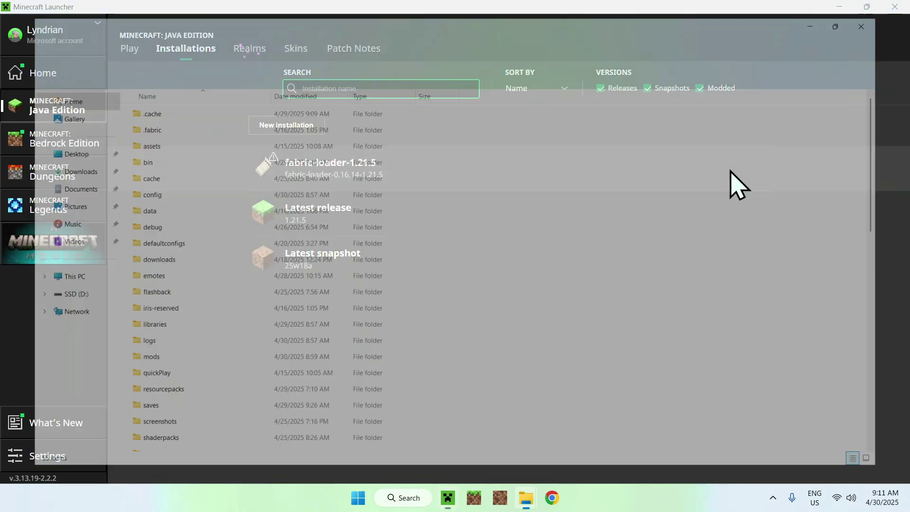
left_click(219, 366)
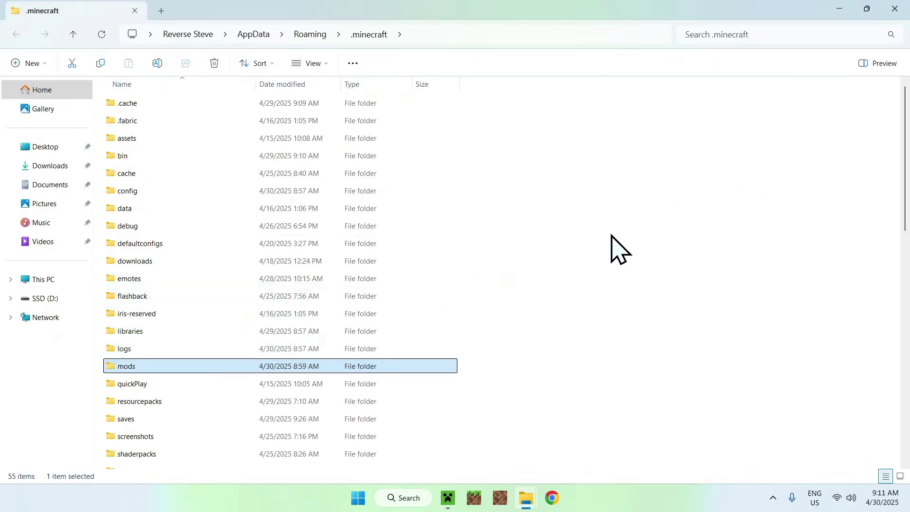
Copy the four mod jars from Downloads and paste them into .minecraft\mods.
double_click(147, 366)
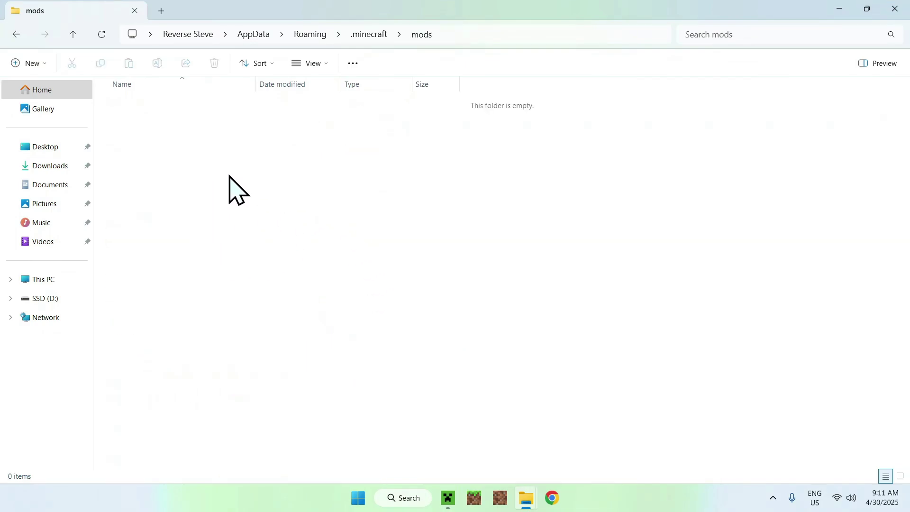
left_click(51, 166)
left_click_drag(494, 196, 212, 110)
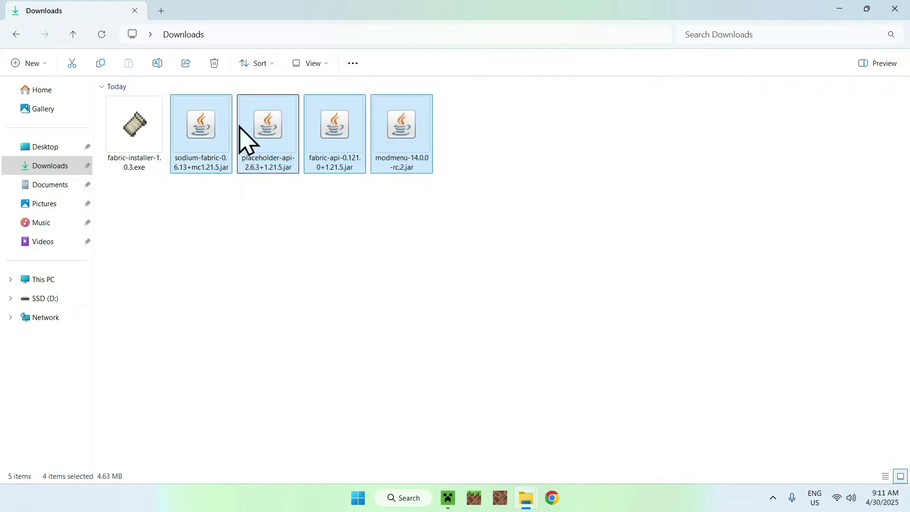
left_click(16, 35)
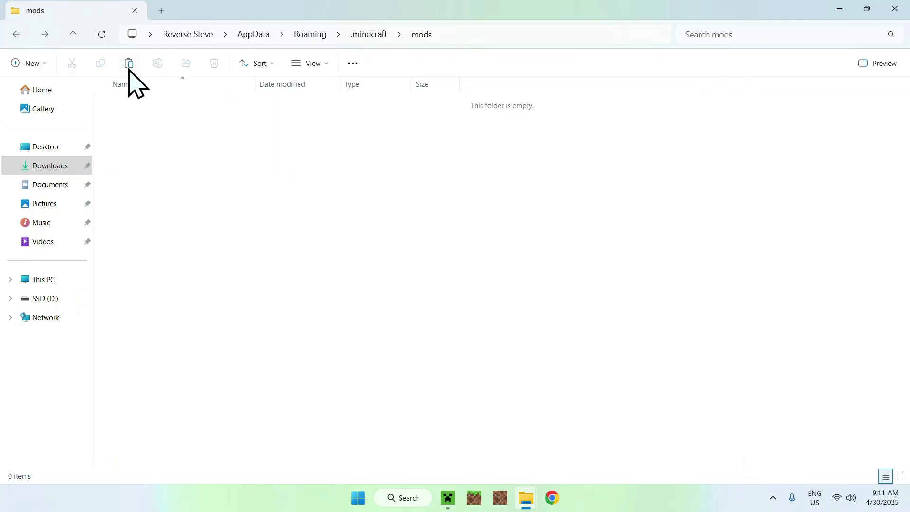
left_click(131, 68)
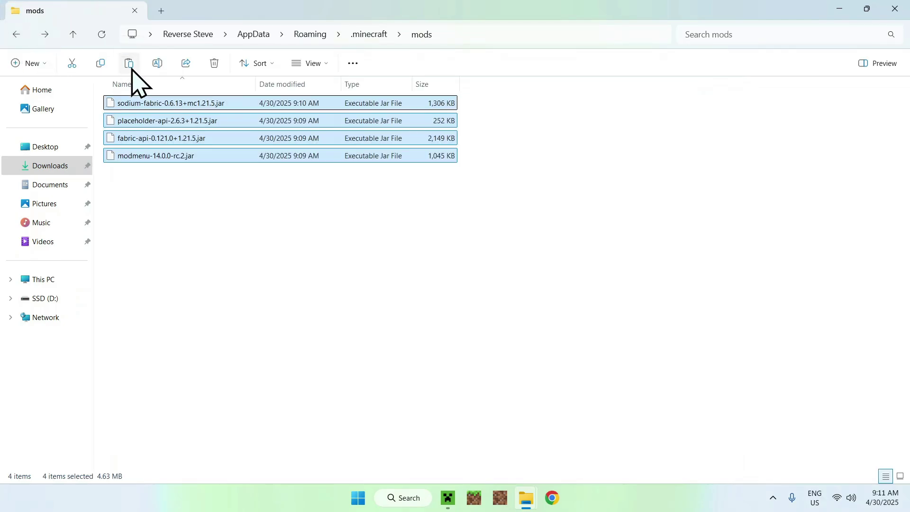
left_click(168, 217)
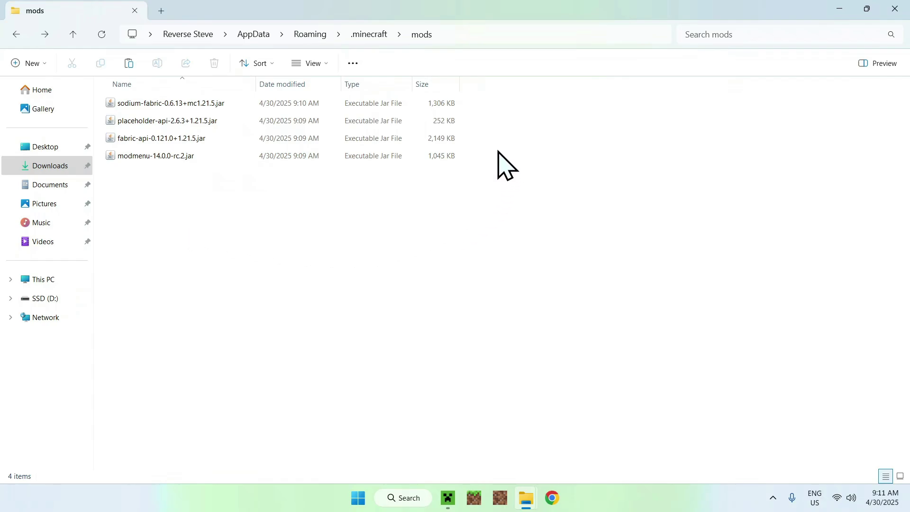
Check the pasted jars in the mods folder by selecting and clearing them.
left_click_drag(480, 176, 429, 119)
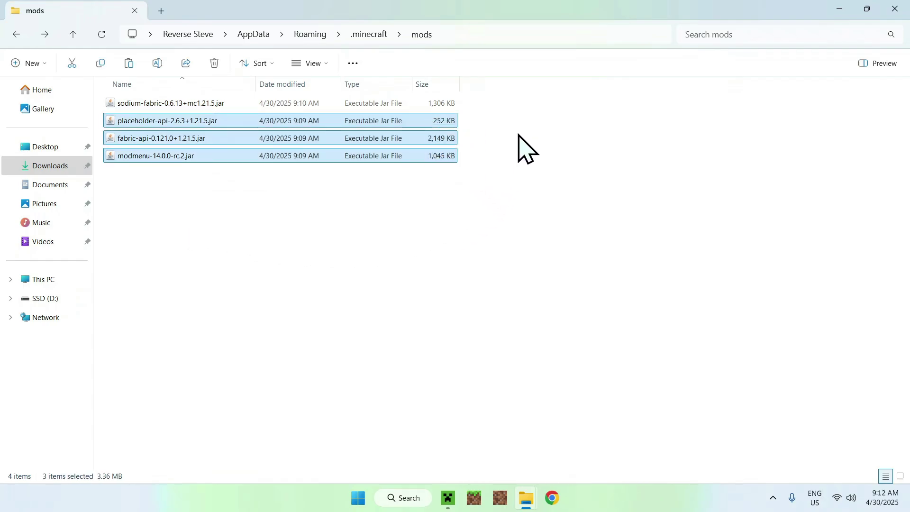
left_click(502, 135)
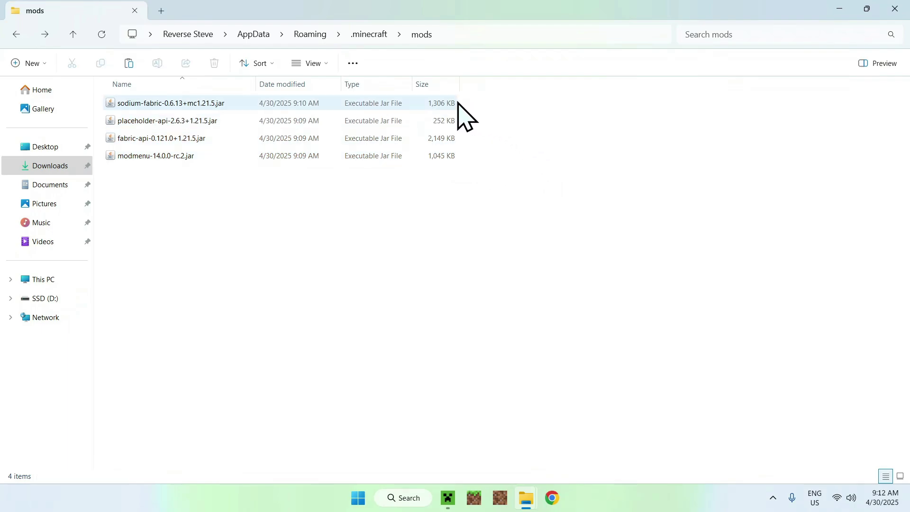
left_click(456, 103)
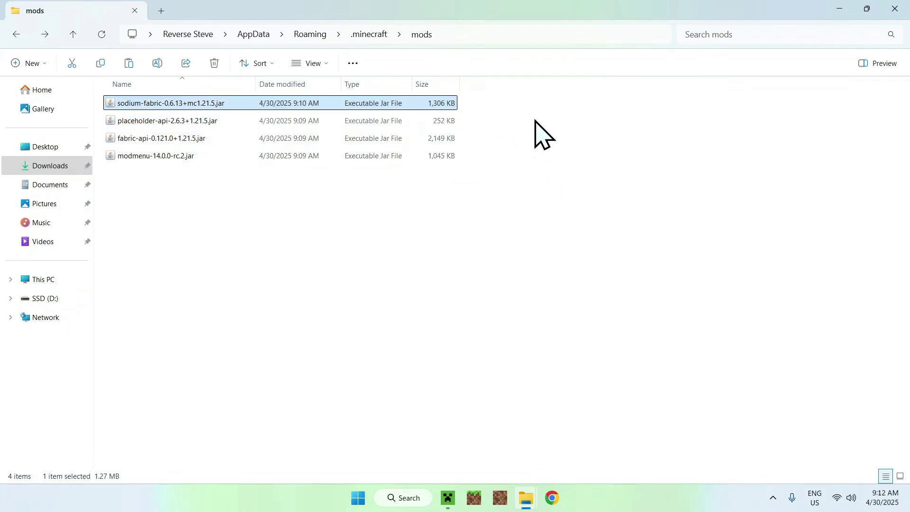
left_click(544, 127)
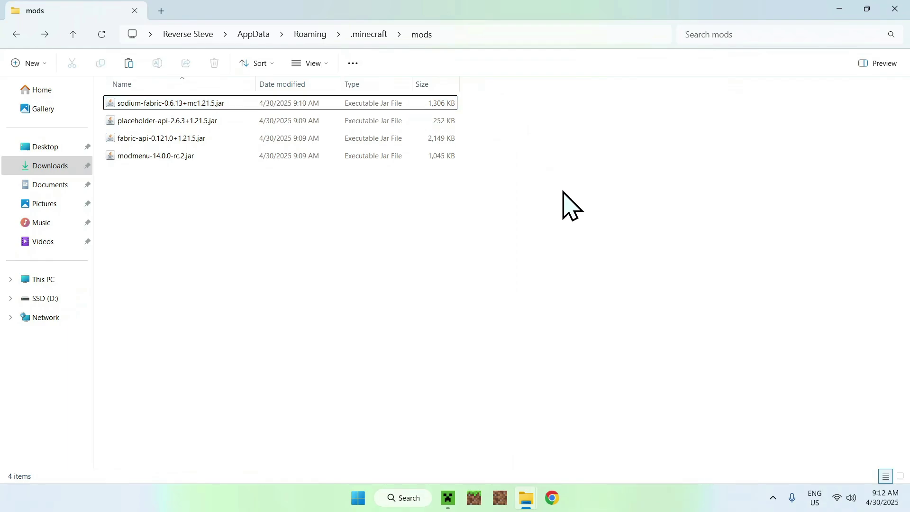
Launch Minecraft 1.21.5 from the launcher's fabric-loader-1.21.5 profile and maximize the game window.
left_click(449, 498)
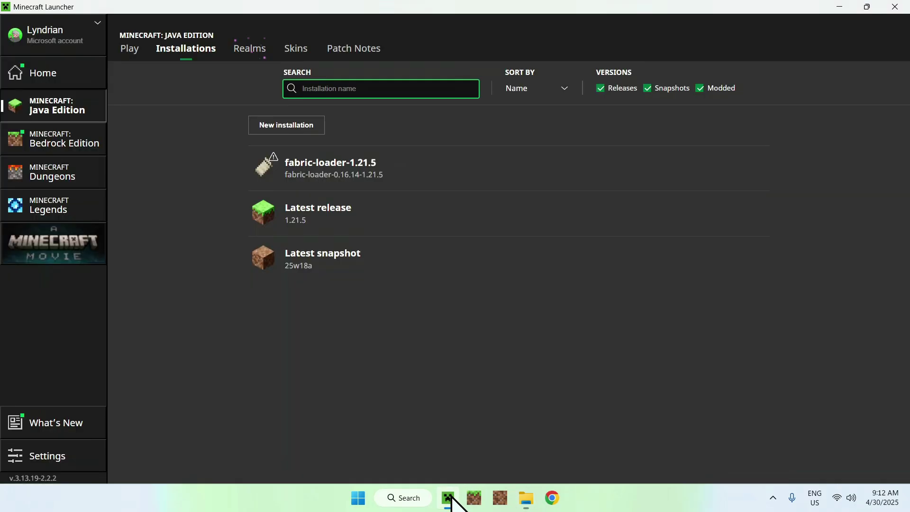
left_click(136, 60)
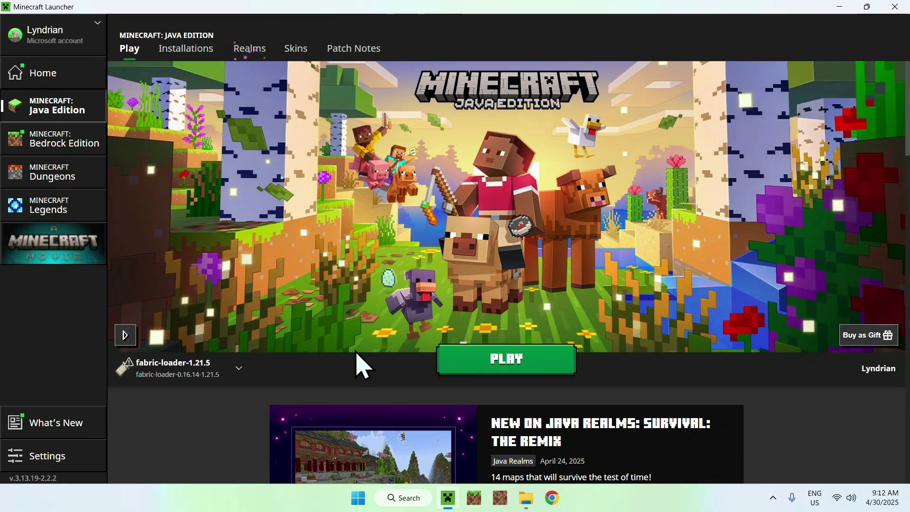
left_click(504, 370)
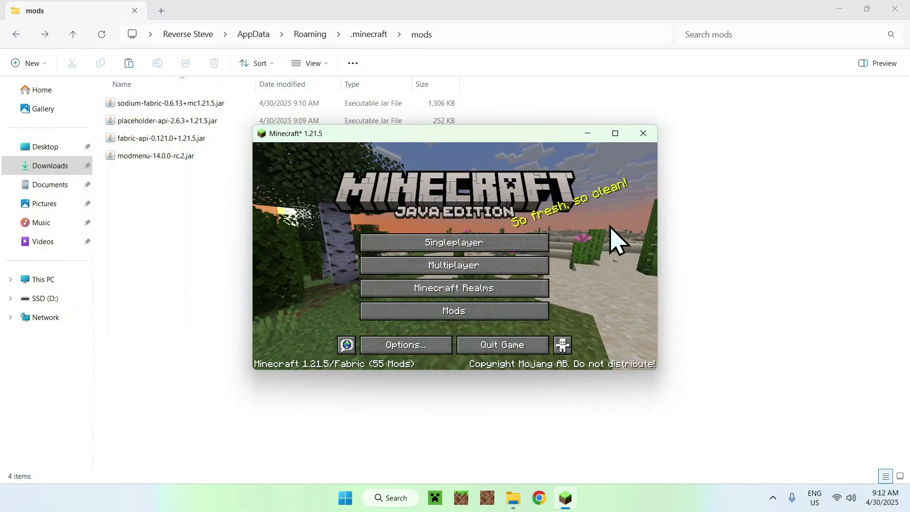
left_click(615, 133)
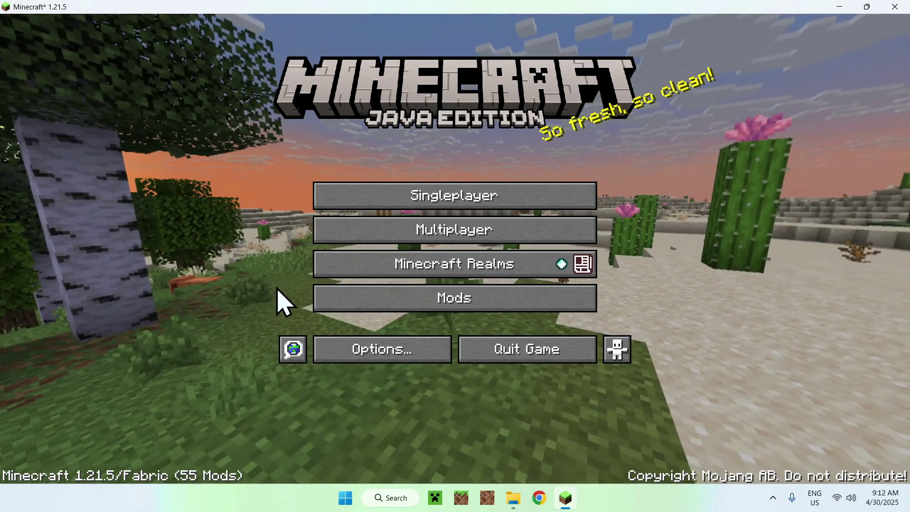
Open the Mods list, check Minecraft's configure screen, then select Sodium to show its details.
left_click(445, 299)
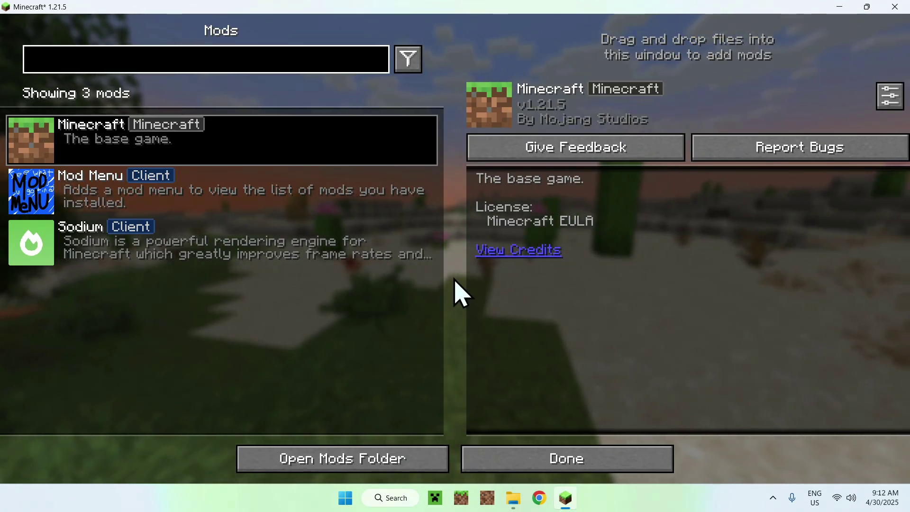
mouse_move(382, 158)
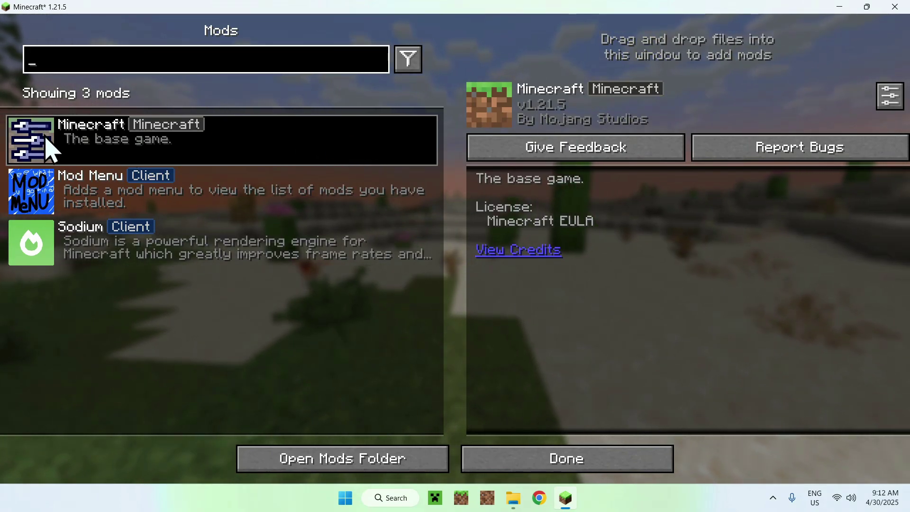
left_click(38, 148)
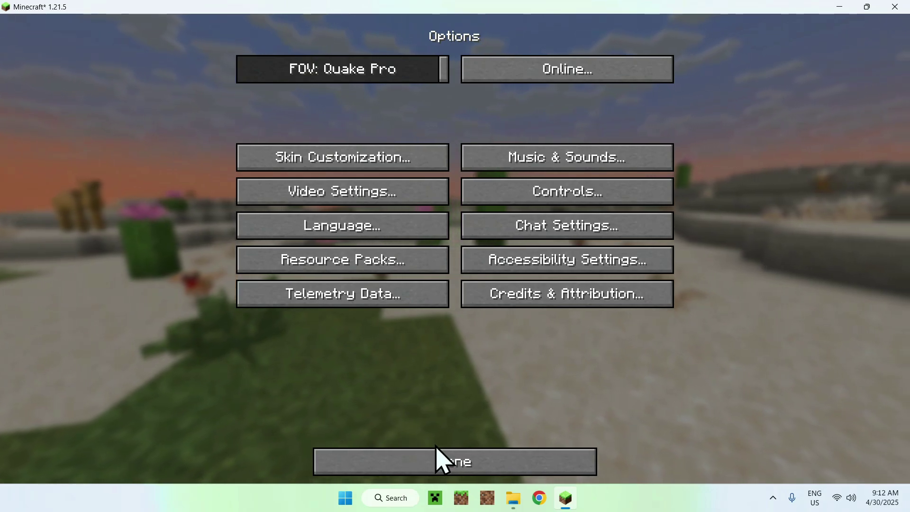
left_click(436, 458)
left_click(218, 260)
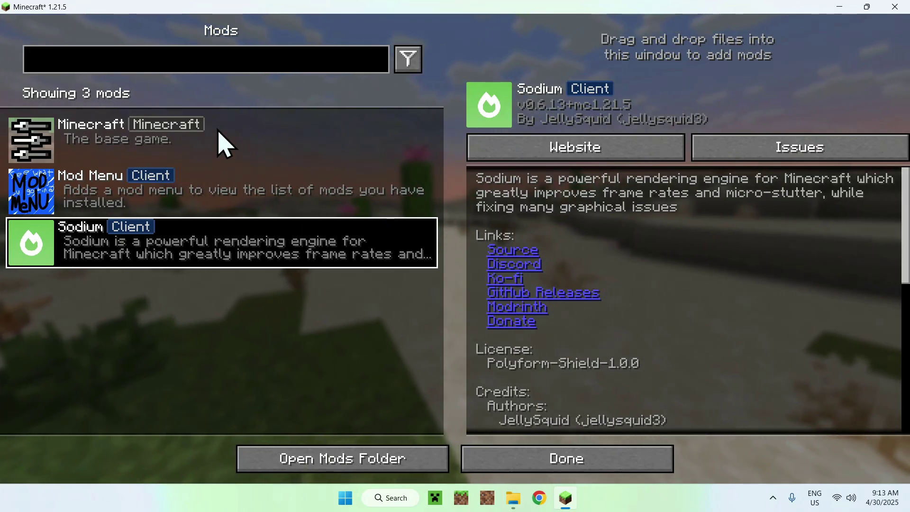
Review the Minecraft, Mod Menu and Sodium entries and inspect Mod Menu's options twice.
left_click(274, 159)
left_click(283, 197)
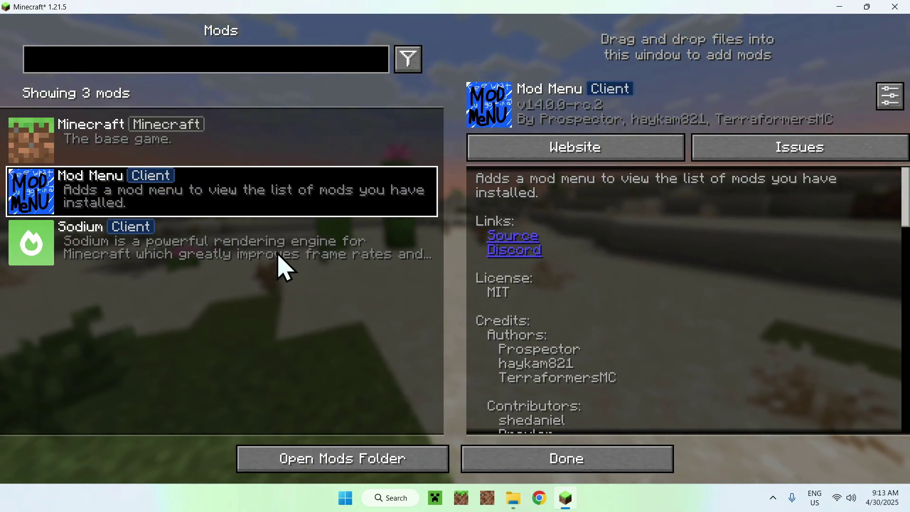
left_click(230, 260)
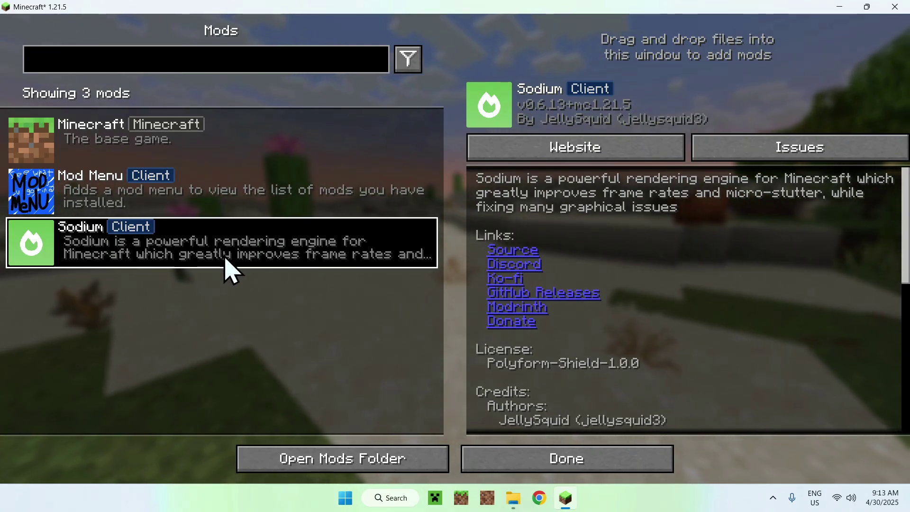
left_click(34, 197)
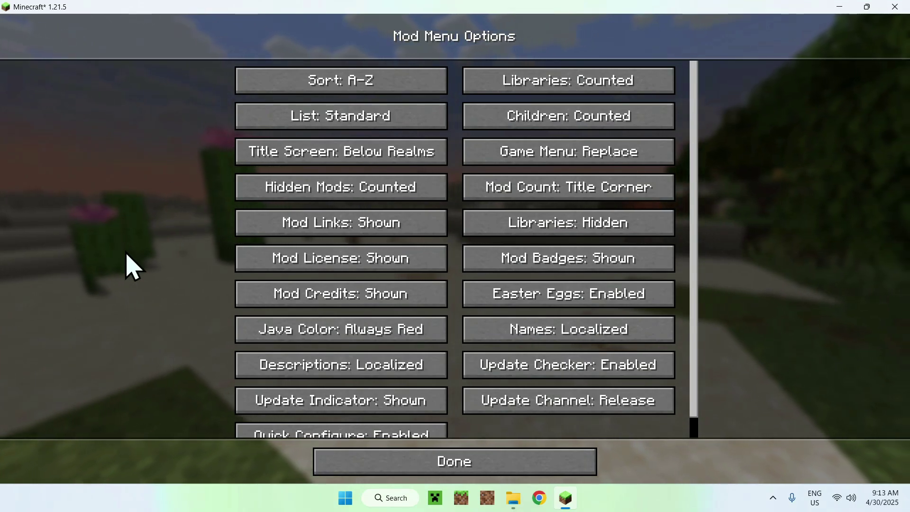
left_click(335, 466)
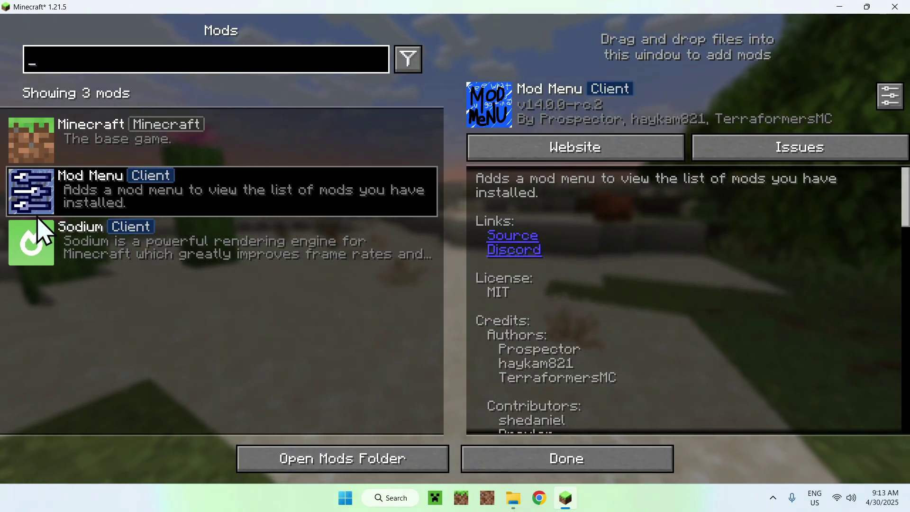
left_click(35, 195)
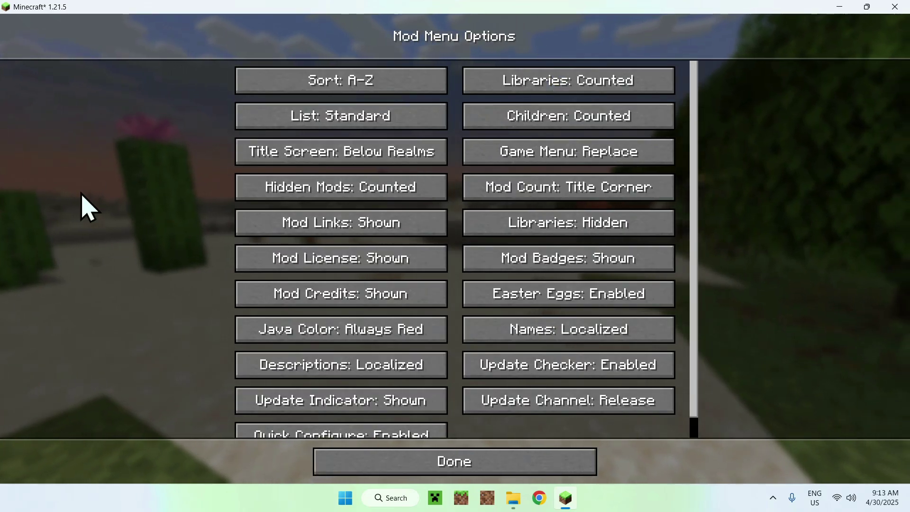
left_click(316, 461)
Recheck each entry and Mod Menu's options, then return from the Mods list to the title menu.
left_click(41, 239)
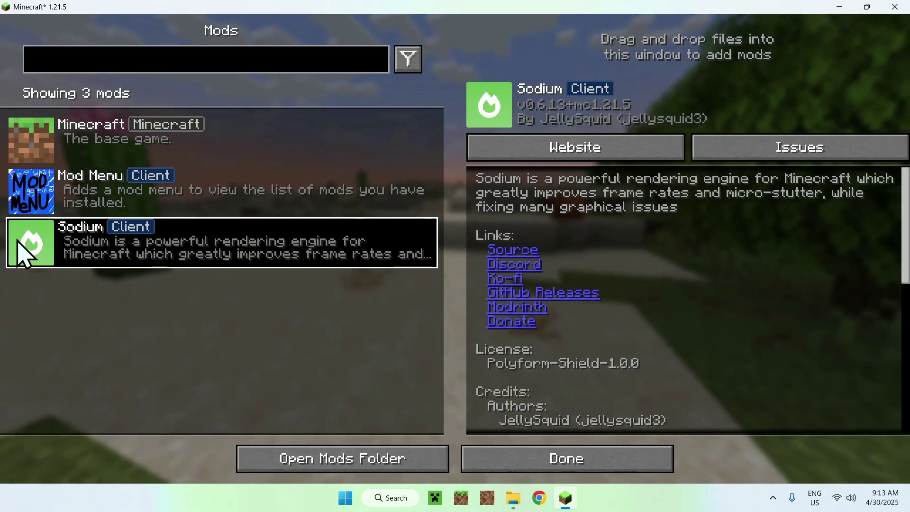
left_click(53, 147)
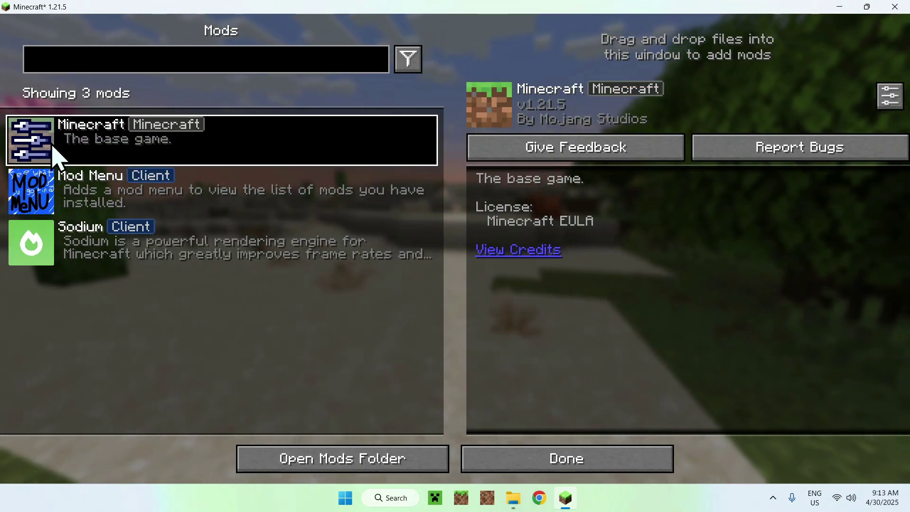
left_click(157, 208)
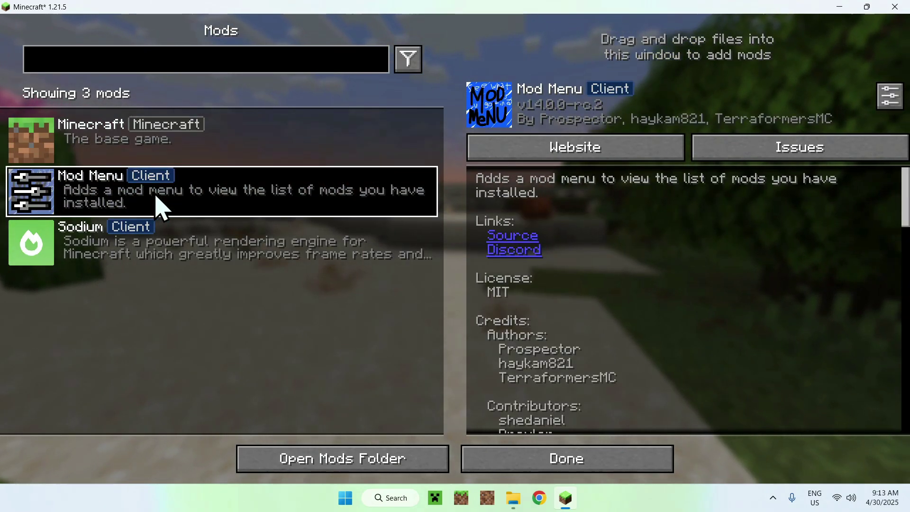
left_click(38, 201)
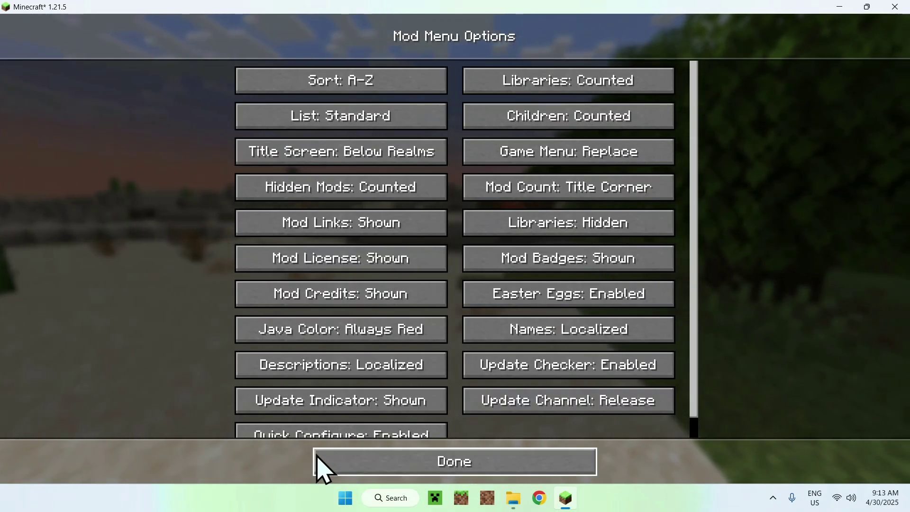
left_click(322, 465)
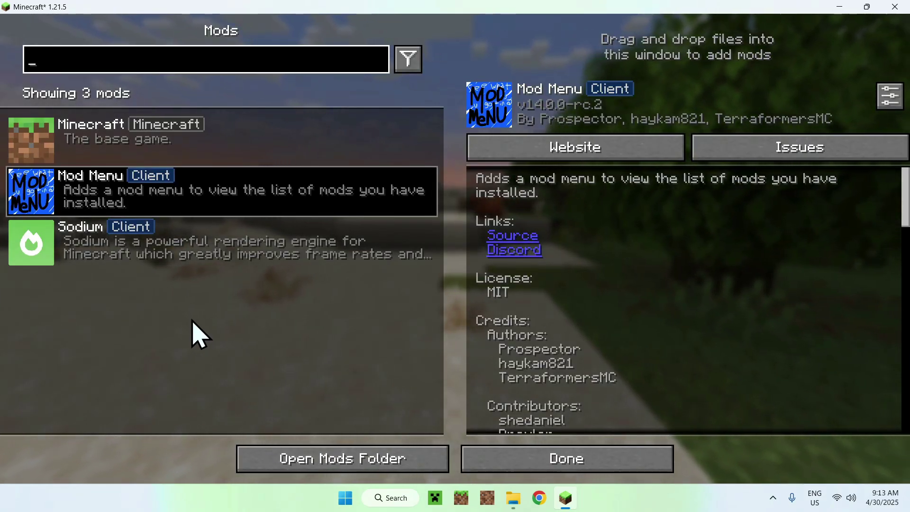
left_click(548, 458)
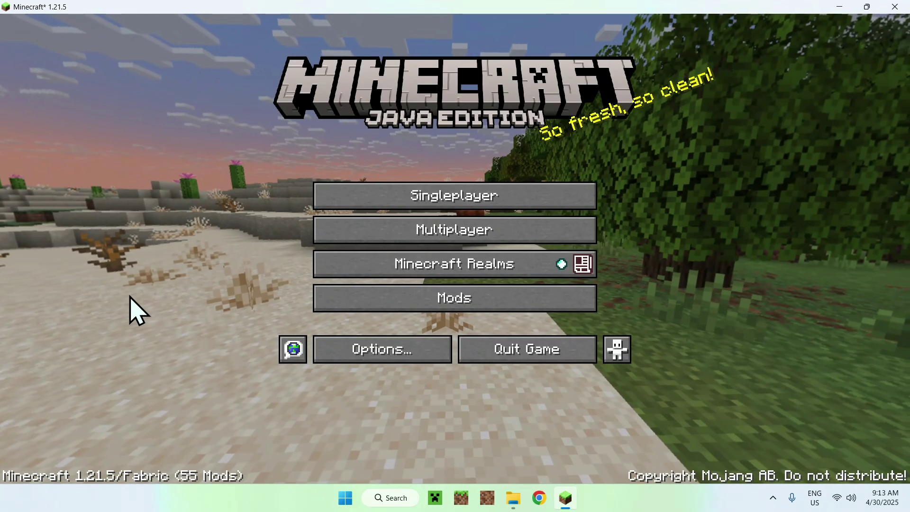